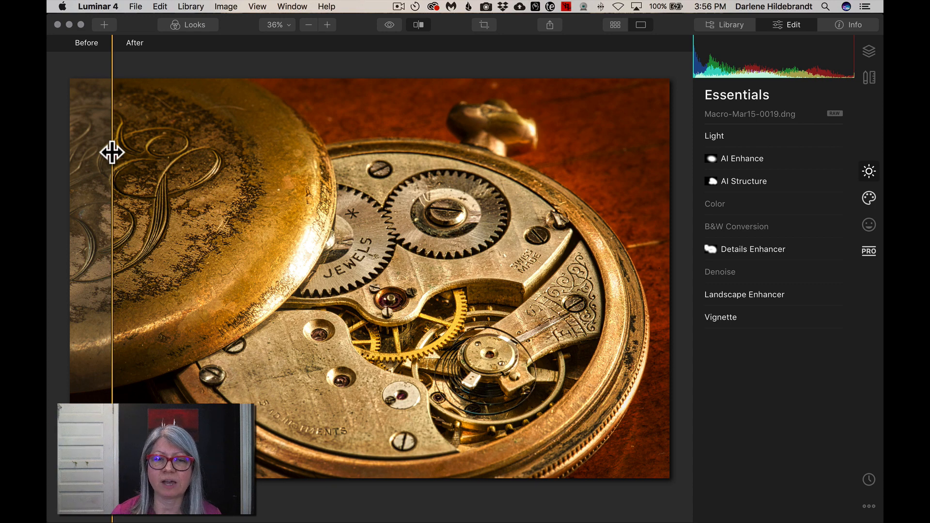
- Compare the before and after versions across the engraved watch lid and close the comparison view
left_click_drag(112, 152, 148, 123)
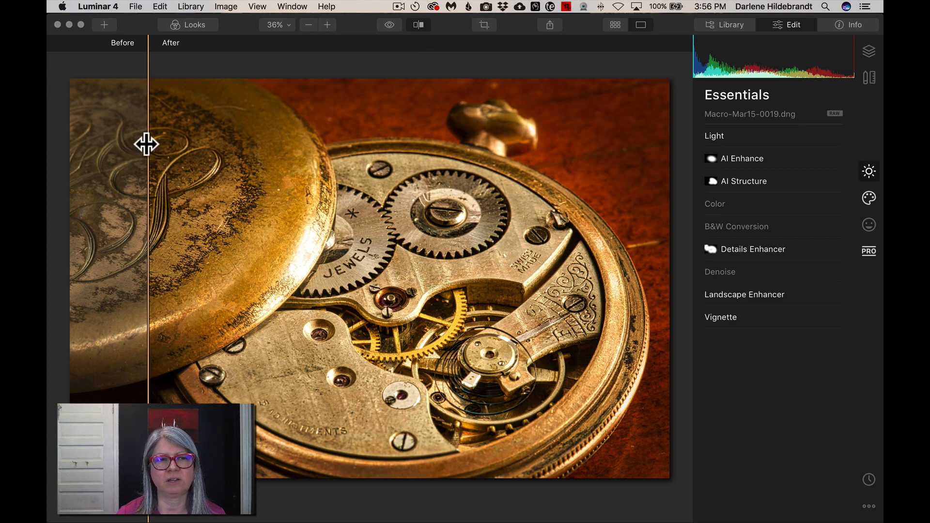
left_click_drag(147, 144, 168, 156)
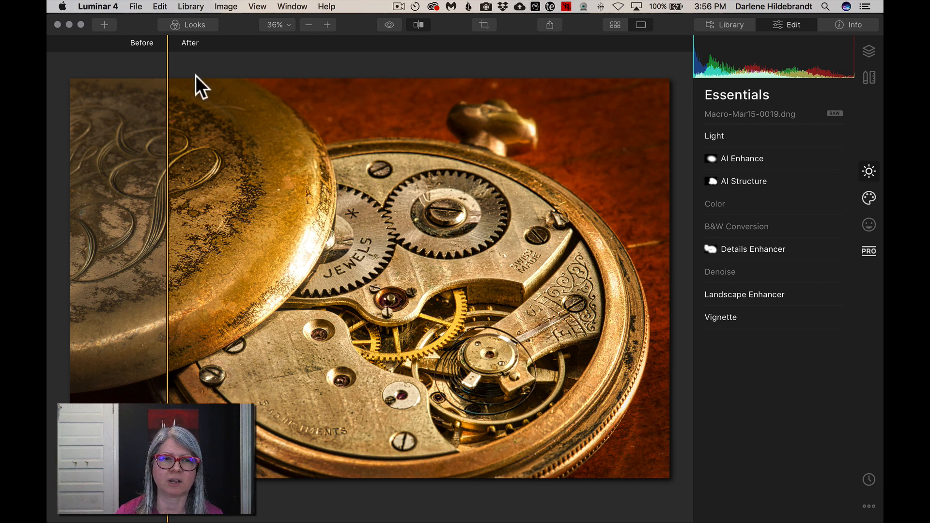
left_click(417, 26)
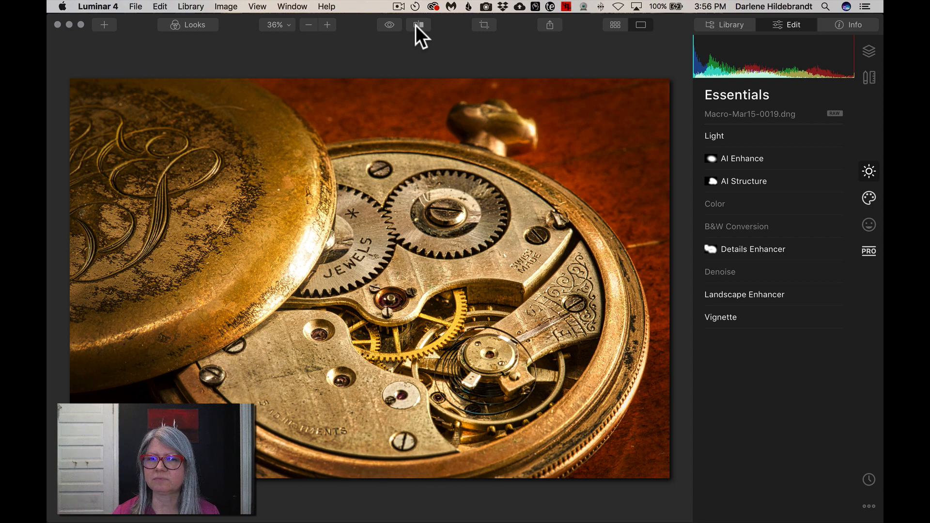
- Revert the watch photo to its Original state in the edit history
left_click(868, 481)
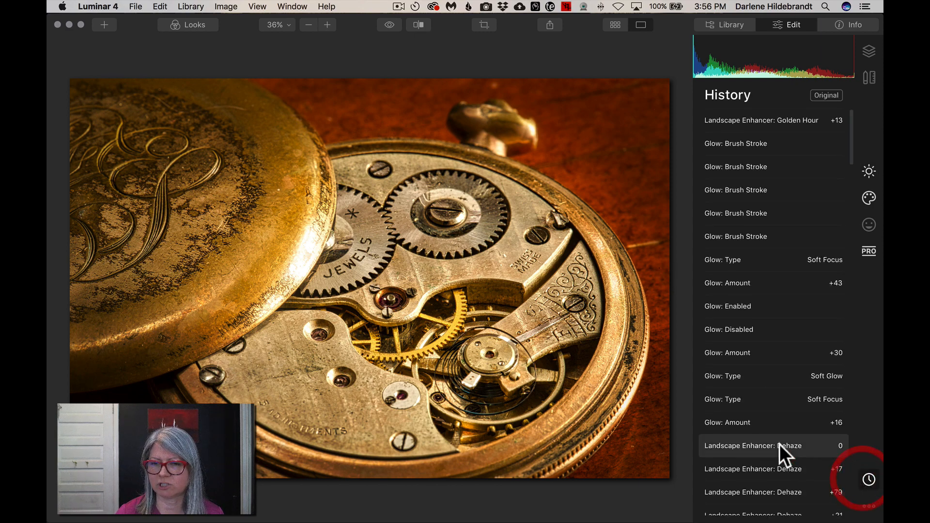
scroll(774, 433, "down", 15)
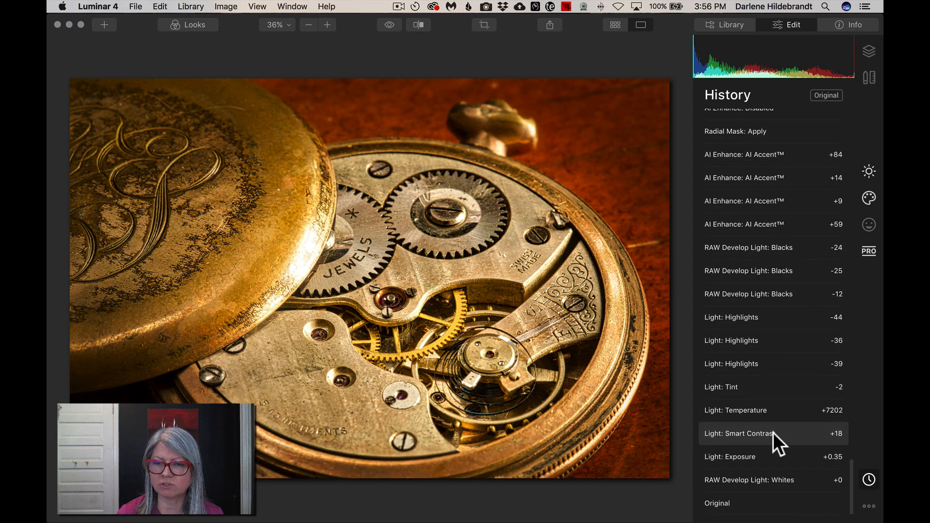
left_click(712, 504)
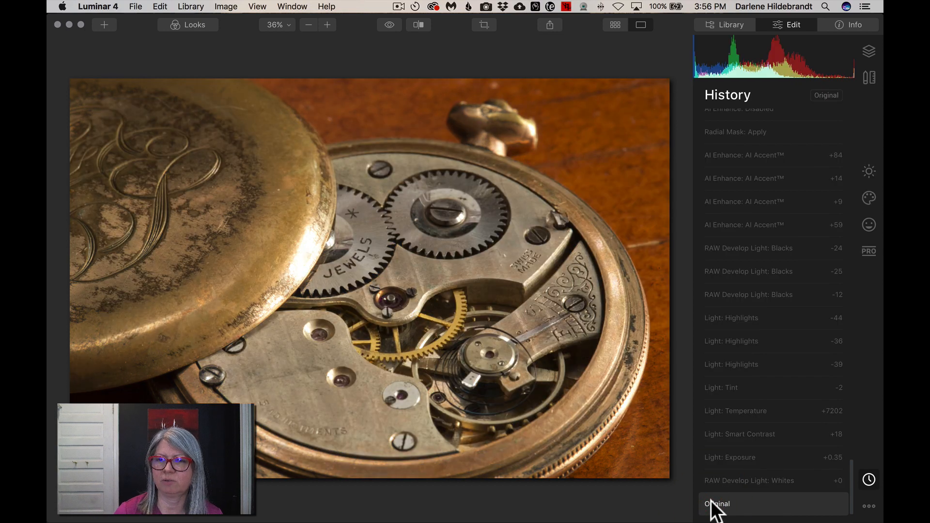
- Show the advanced Light settings and set Exposure to 0.24 and Smart Contrast to 27
left_click(868, 172)
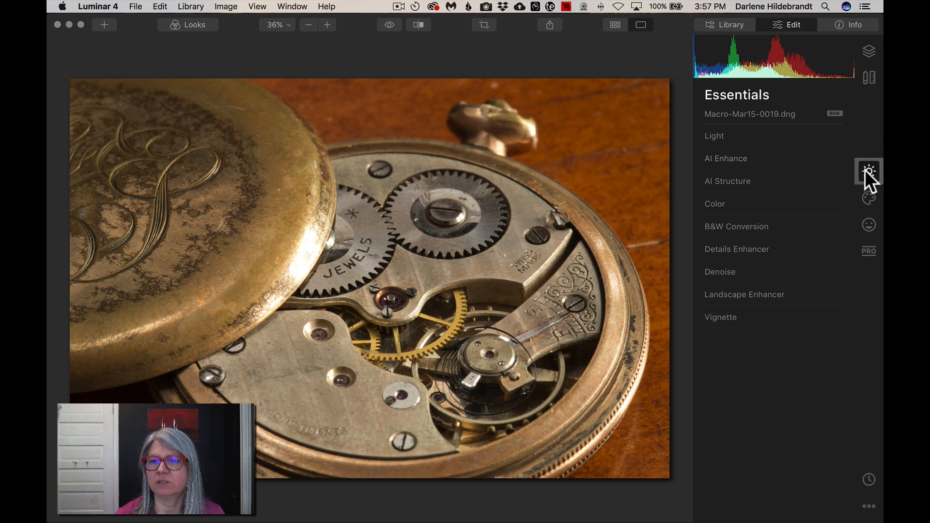
left_click(714, 134)
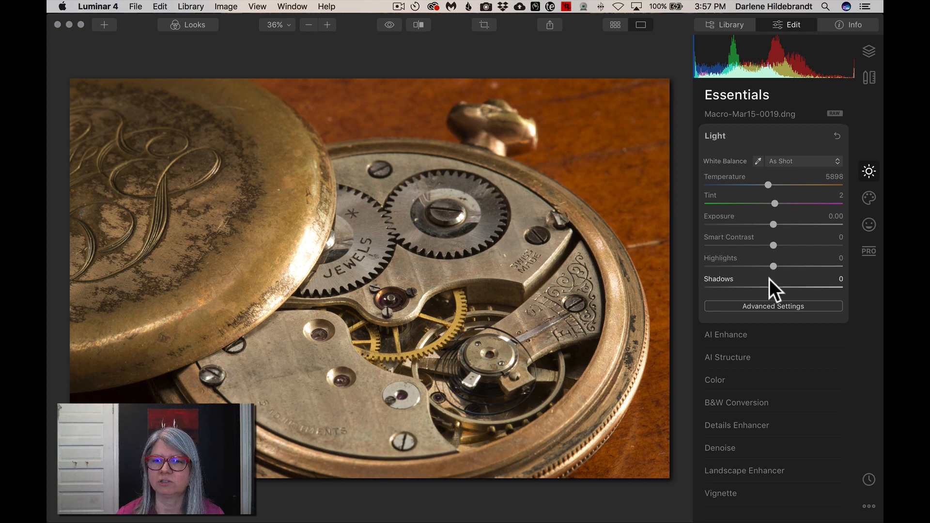
left_click(762, 306)
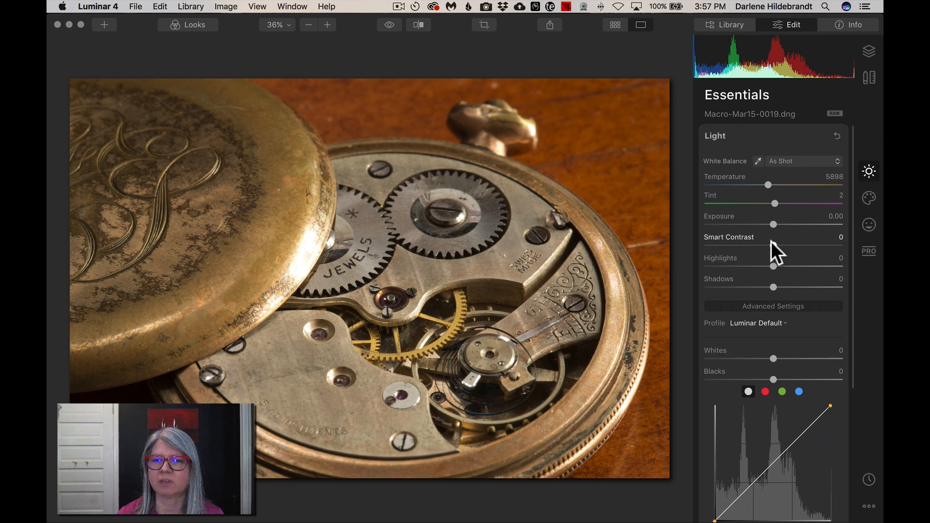
left_click_drag(771, 226, 777, 222)
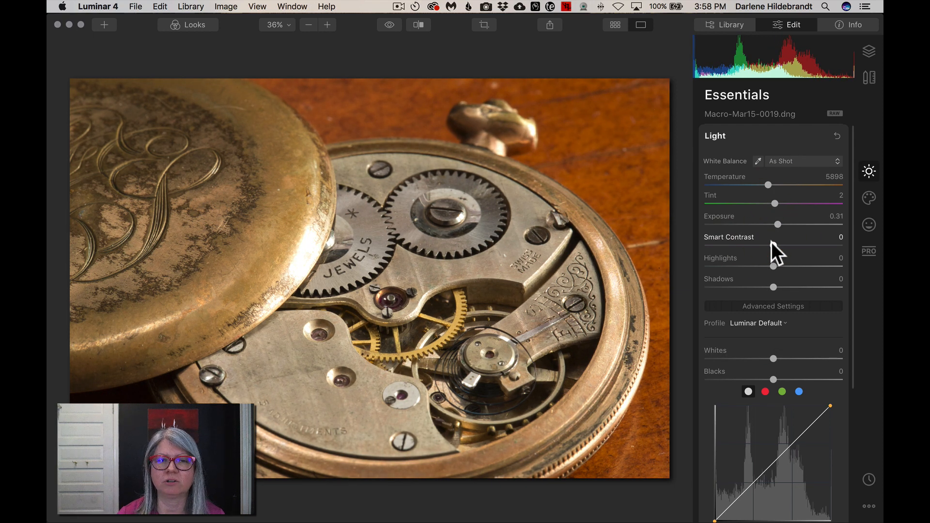
left_click_drag(772, 243, 777, 222)
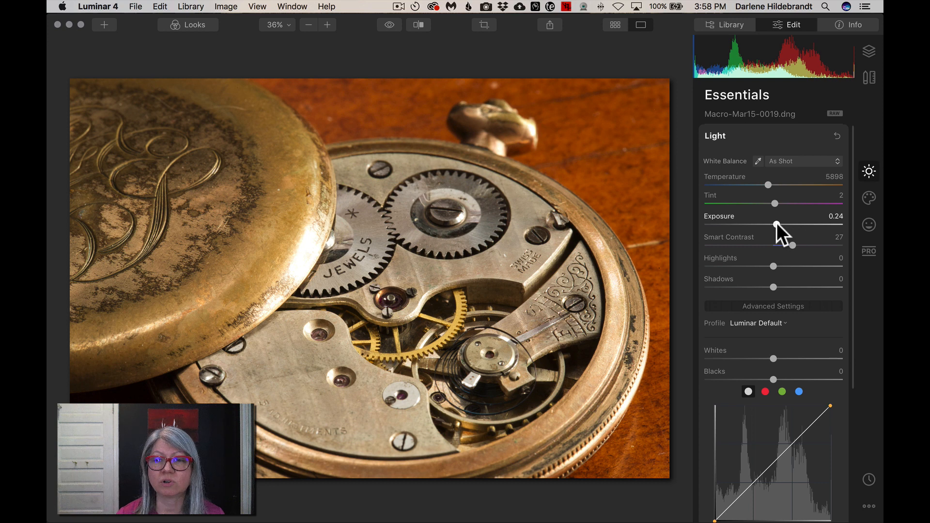
- Try Highlights at -100, reset it, and set Highlights to -27
scroll(772, 245, "down", 1)
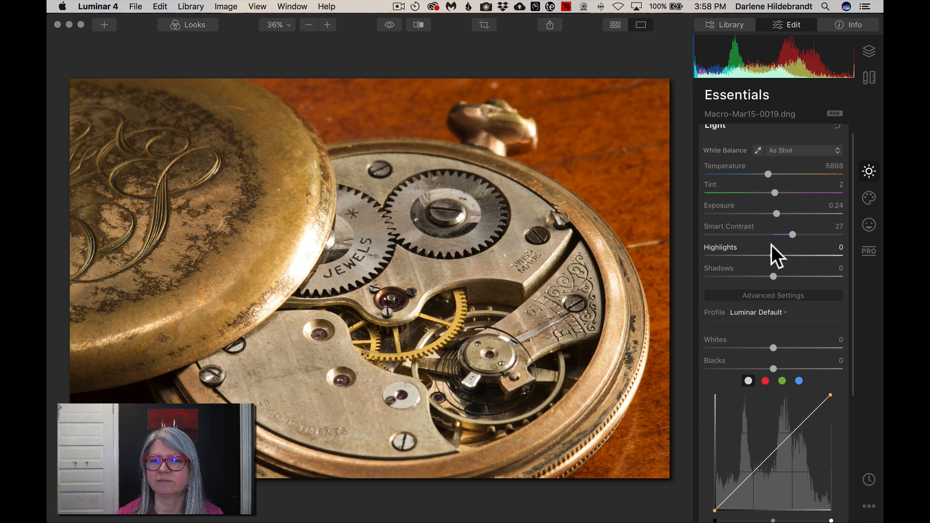
scroll(772, 245, "up", 1)
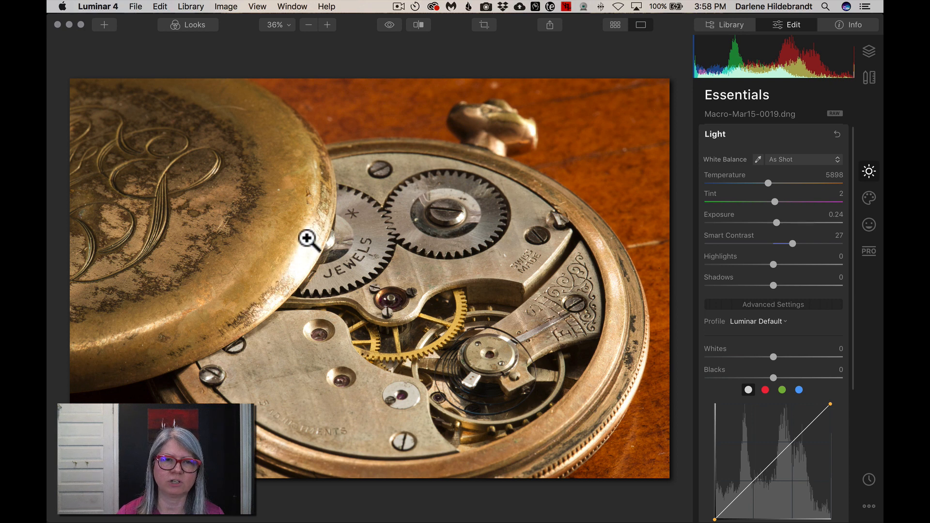
left_click(772, 261, "alt")
left_click_drag(772, 261, 756, 260)
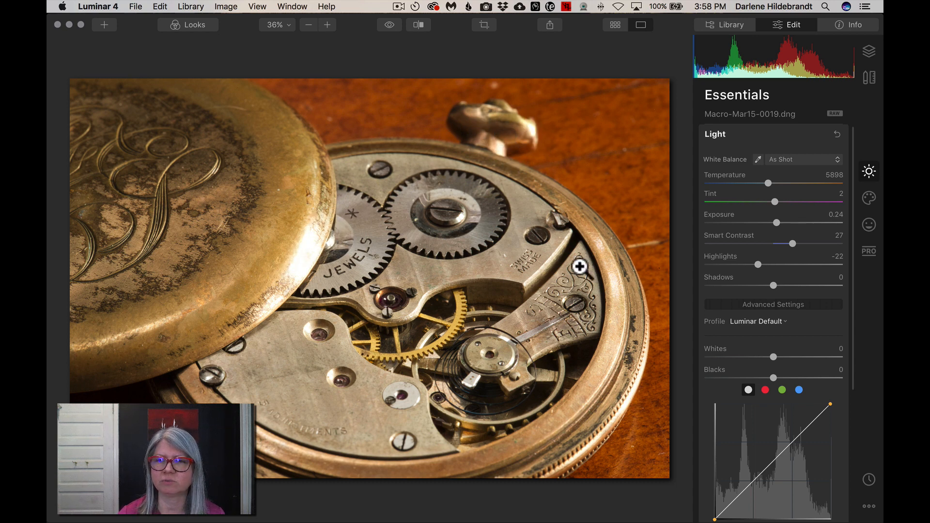
left_click_drag(714, 264, 688, 260)
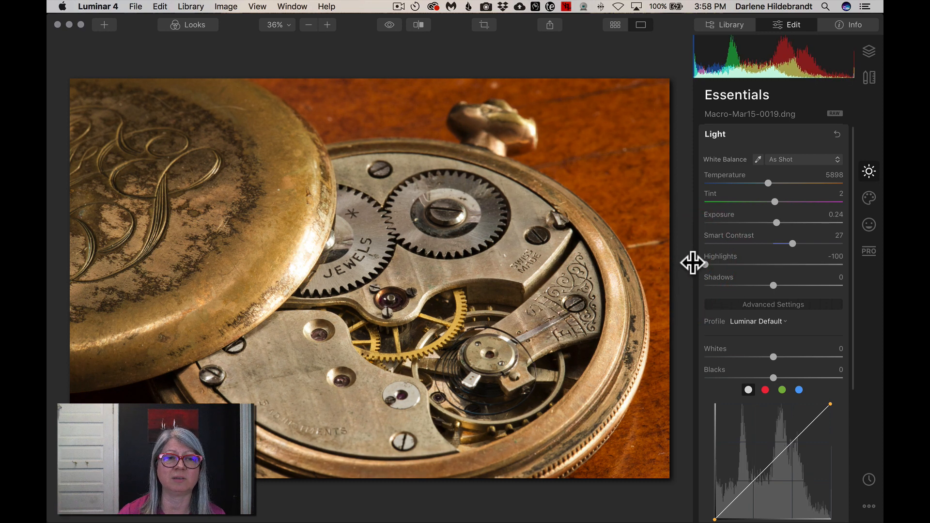
double_click(706, 263)
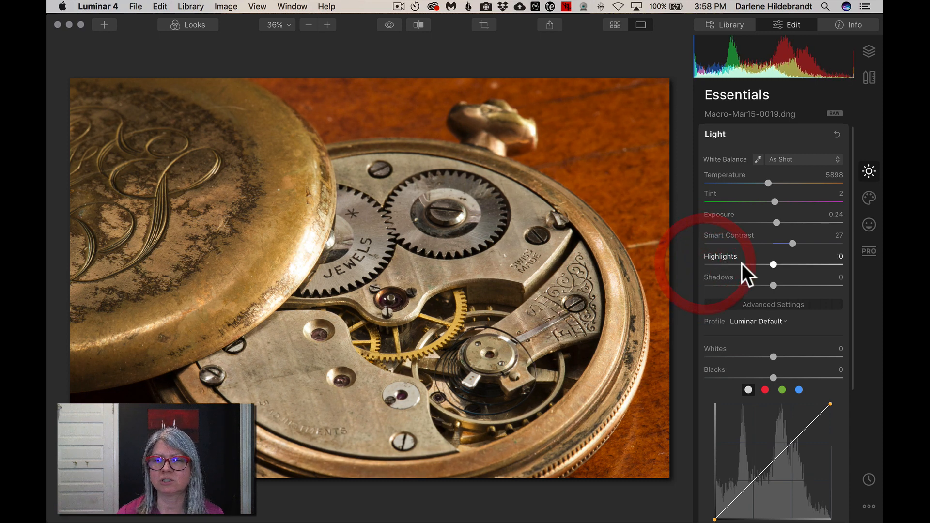
left_click_drag(769, 264, 754, 264)
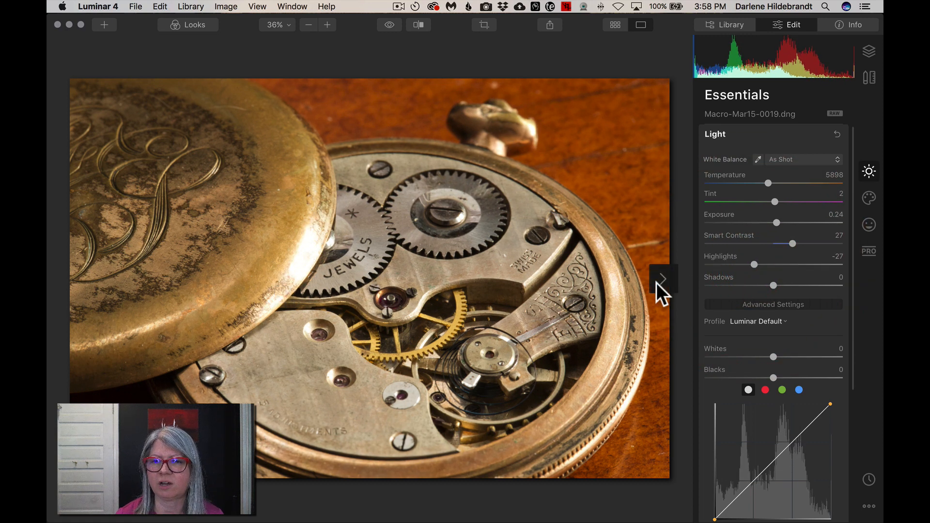
- Check the highlight clipping for Whites and set Blacks to -25 using the clipping preview
scroll(758, 296, "down", 2)
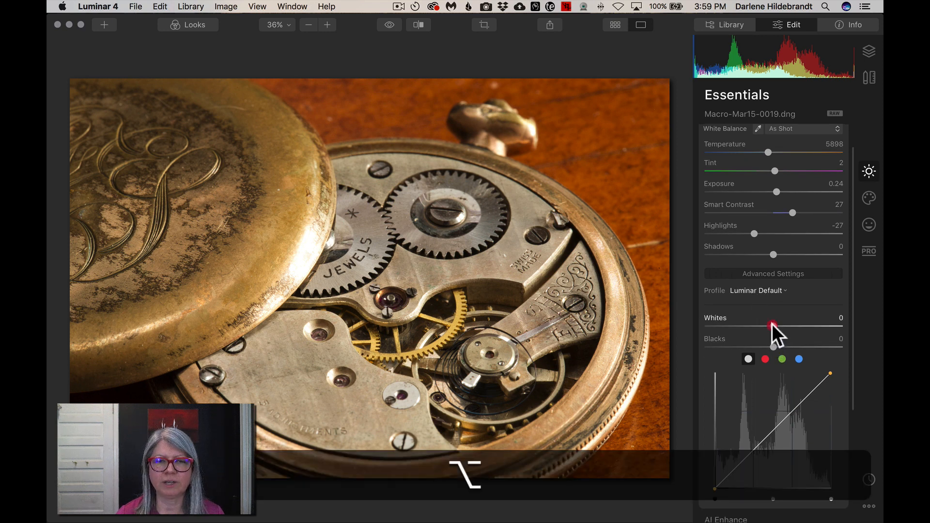
left_click(772, 324, "alt")
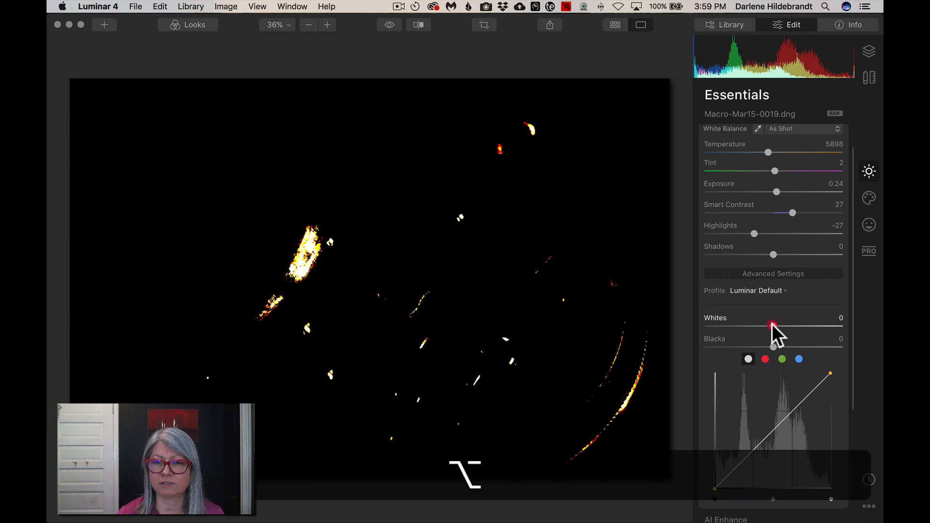
left_click(772, 324, "alt")
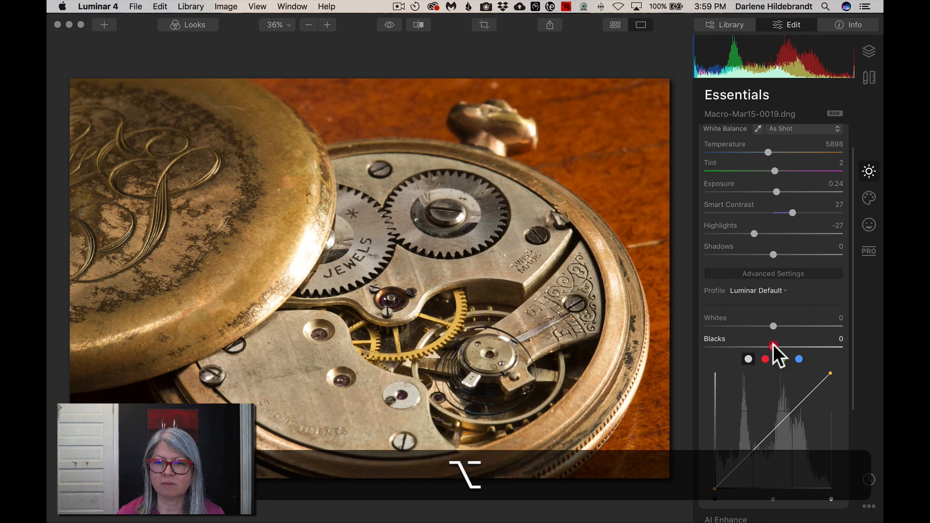
left_click_drag(774, 344, 755, 342, "alt")
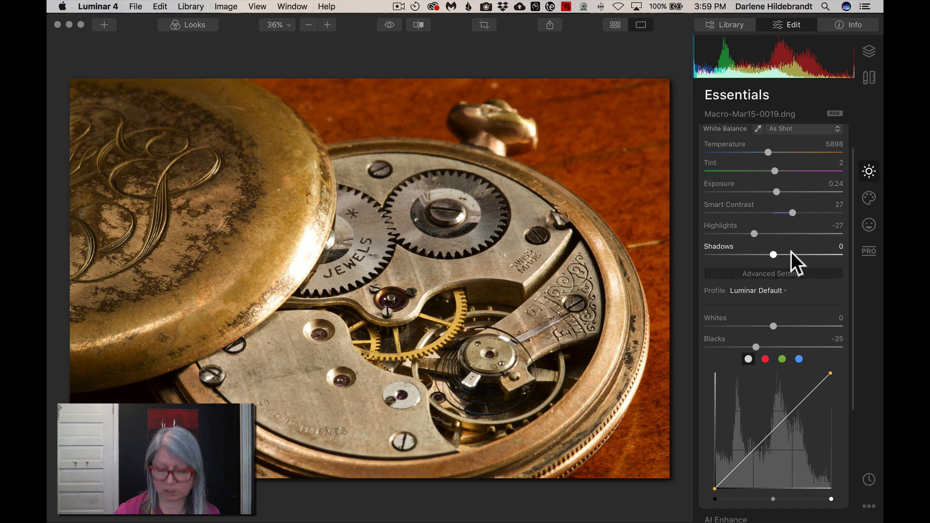
- Compare the photo with its original, raise Smart Contrast to 29, and close the Light settings
key("backslash")
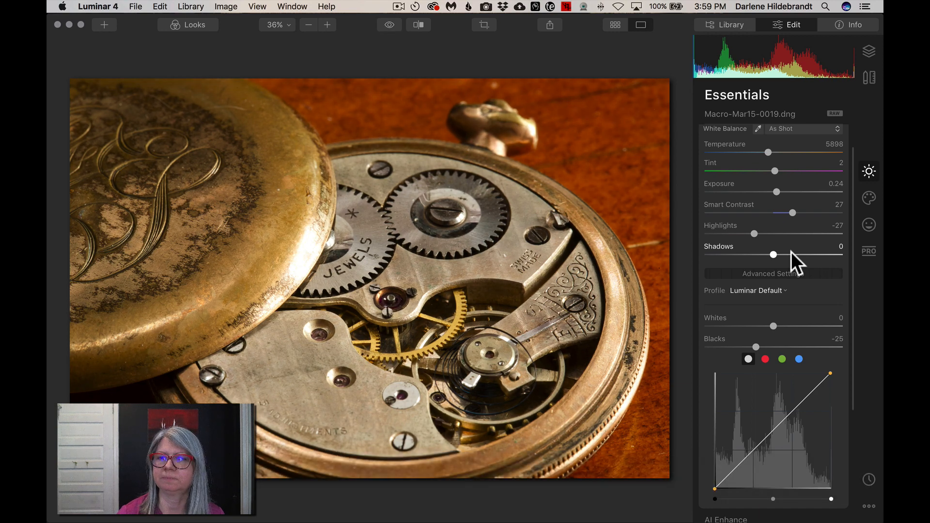
left_click(792, 212)
left_click_drag(792, 211, 793, 212)
scroll(749, 140, "up", 2)
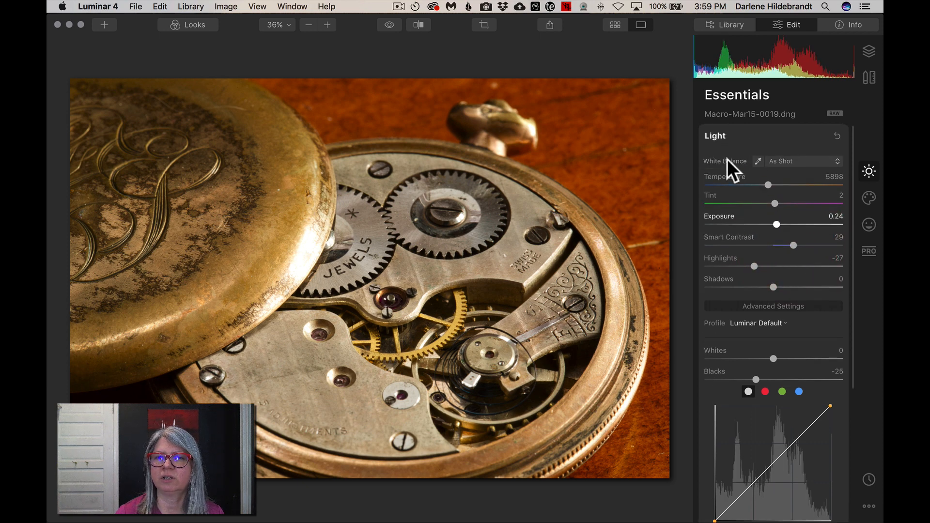
left_click(717, 134)
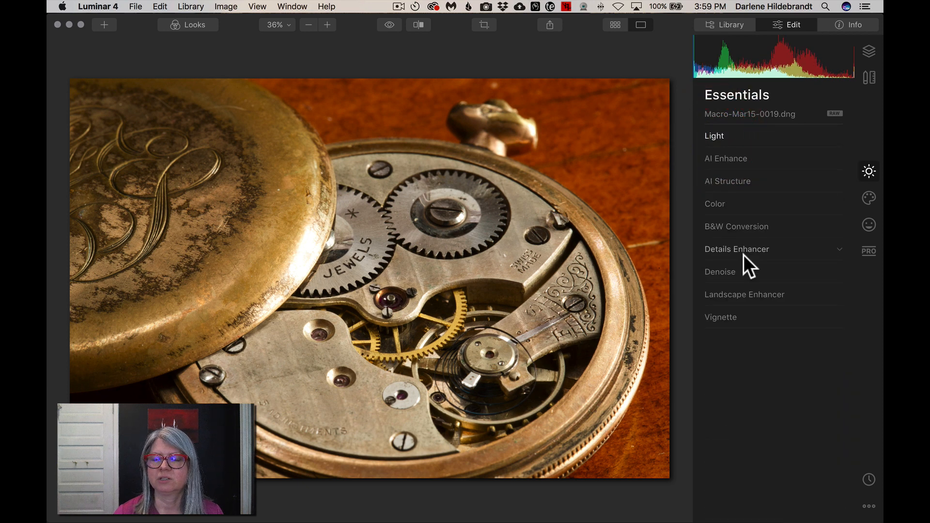
- Set AI Accent to 73 in the AI Enhance filter
left_click(719, 159)
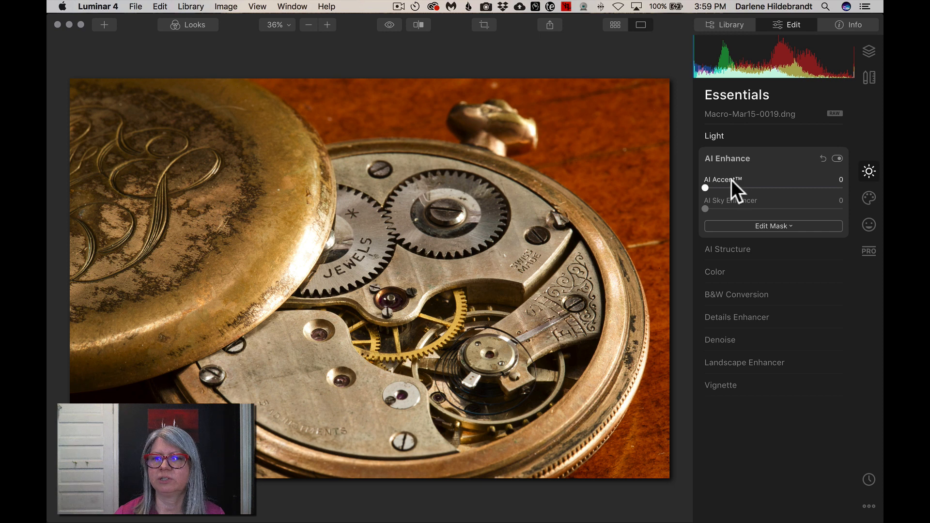
left_click(757, 187)
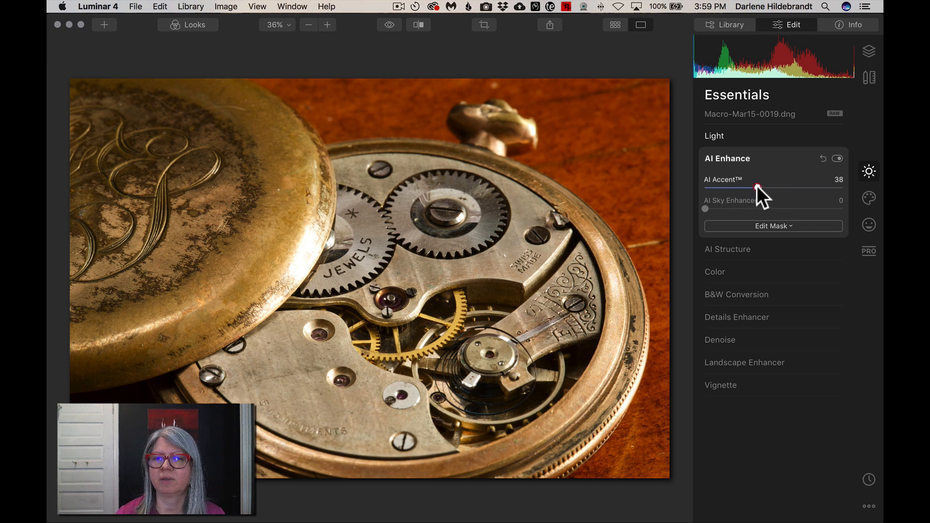
left_click_drag(761, 186, 824, 185)
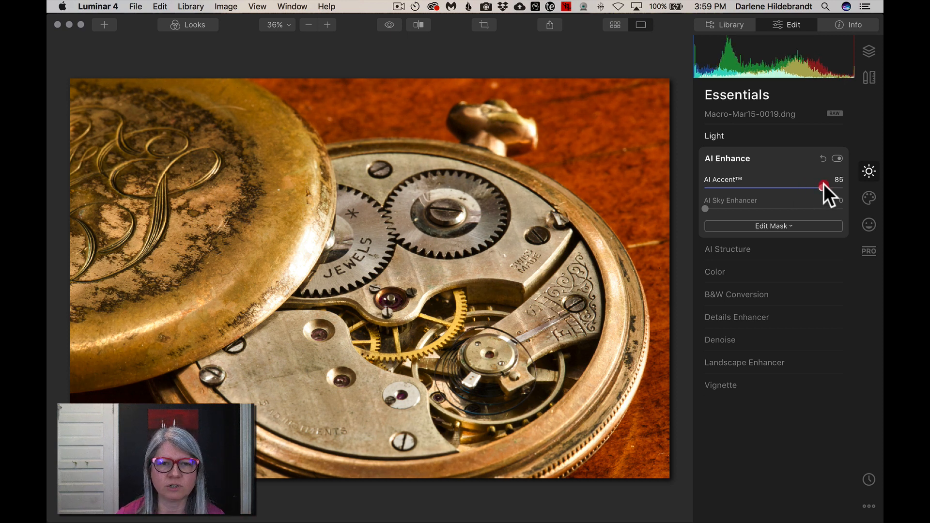
mouse_move(824, 186)
left_mouse_down()
mouse_move(734, 189)
mouse_move(847, 189)
mouse_move(700, 193)
mouse_move(847, 191)
mouse_move(721, 191)
mouse_move(806, 187)
left_mouse_up()
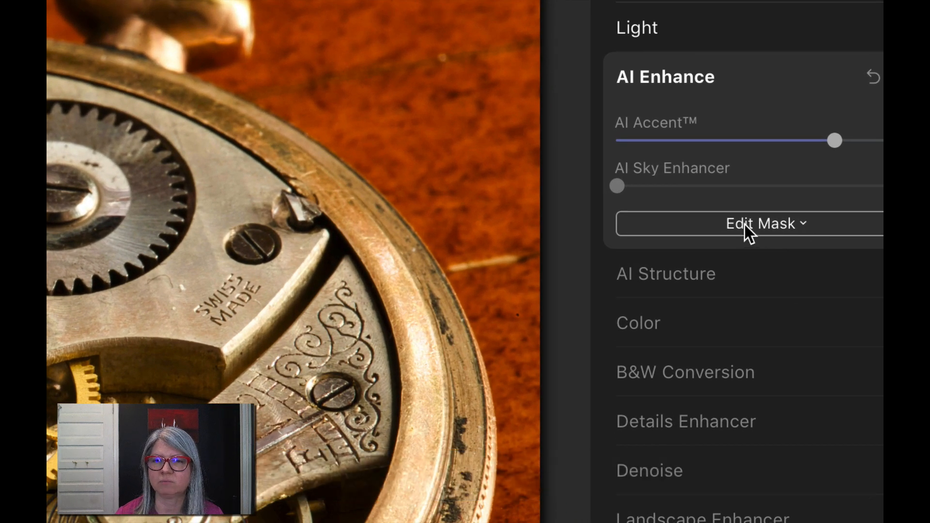
- Add a radial mask to the AI Enhance filter and draw a circle centred over the watch movement
left_click(751, 224)
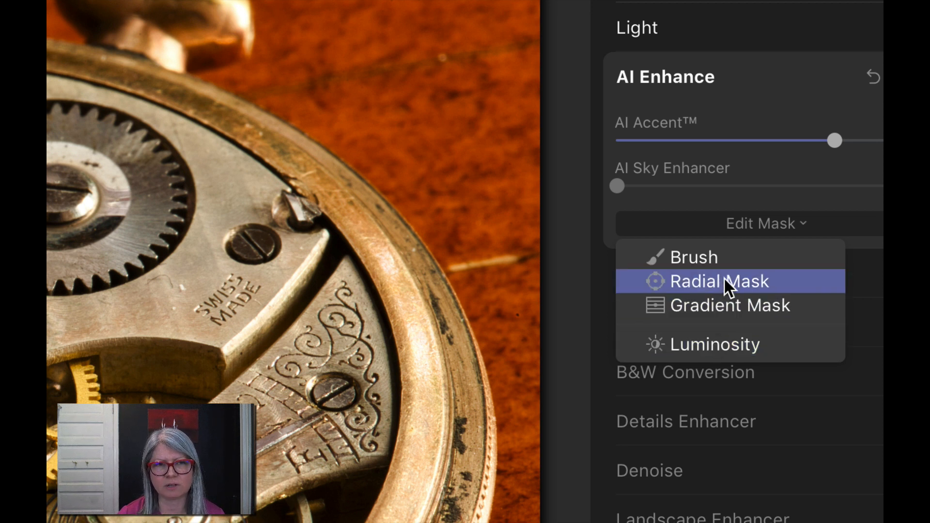
key("super")
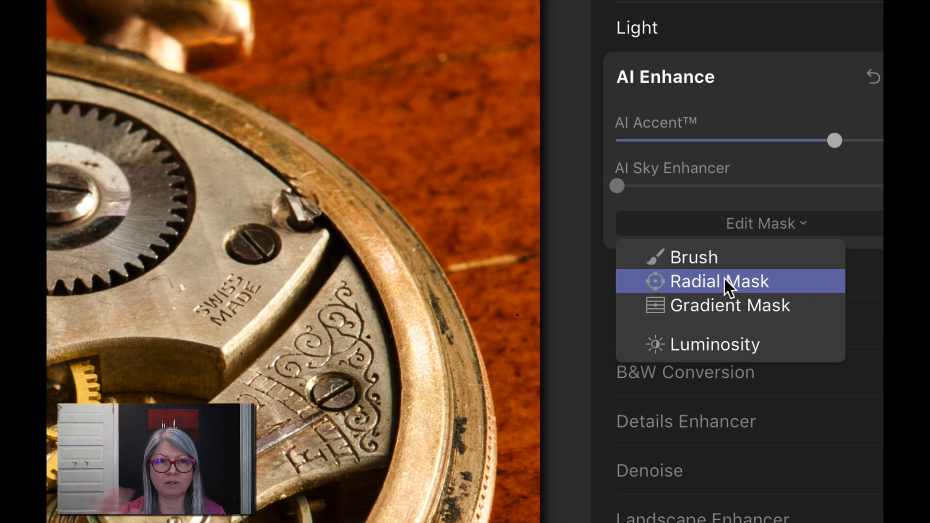
key("super")
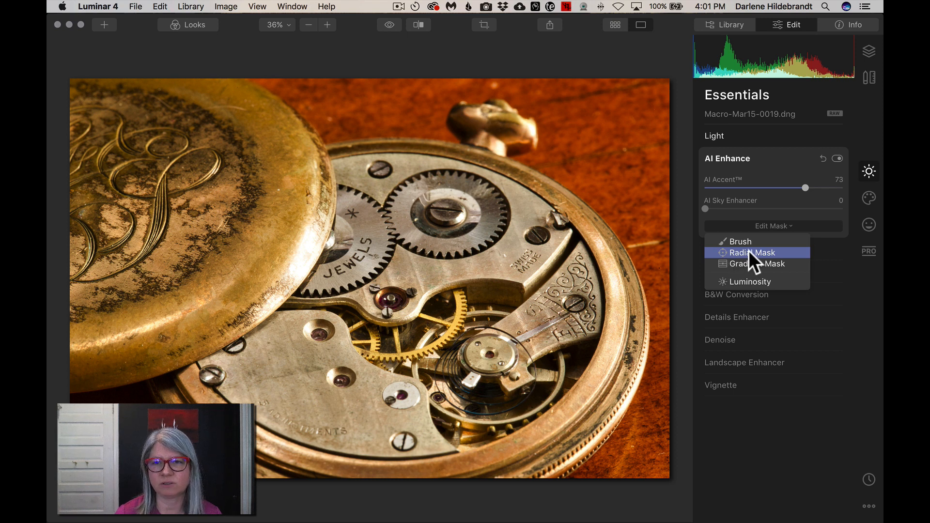
left_click(753, 257)
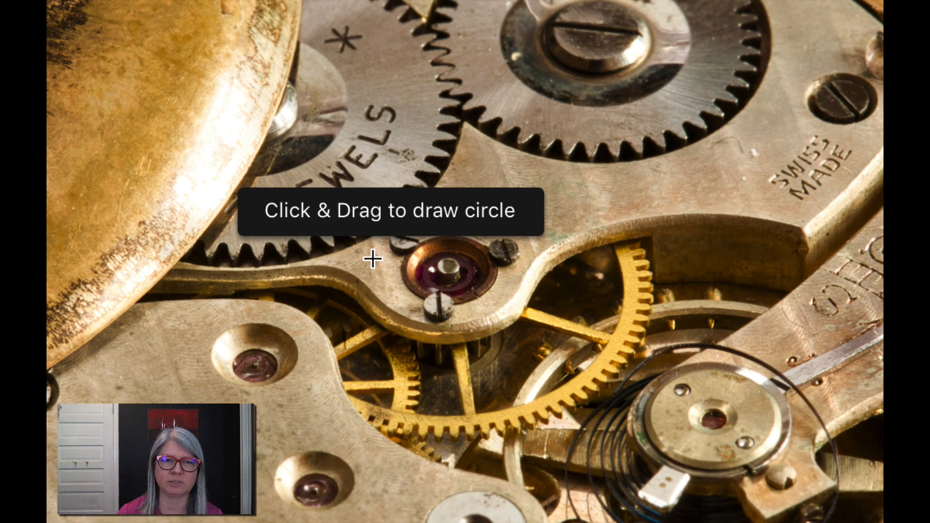
key("super")
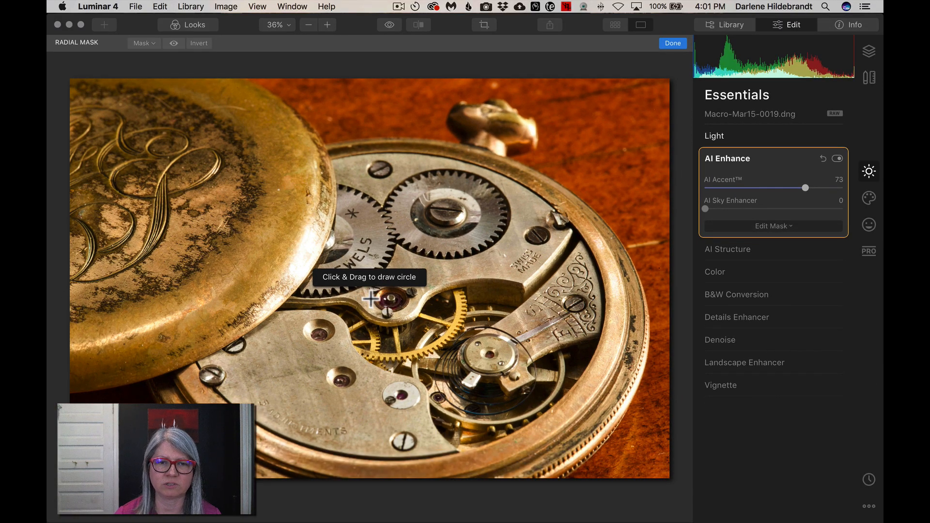
left_click_drag(372, 295, 417, 317)
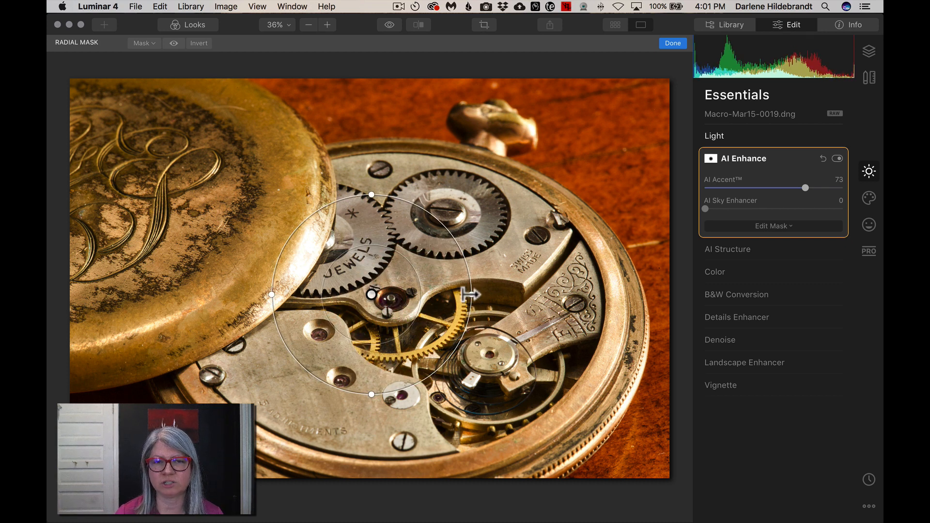
- Widen, rotate, heighten and reposition the radial mask to cover the open watch movement, and finish the mask
left_click_drag(470, 294, 558, 272)
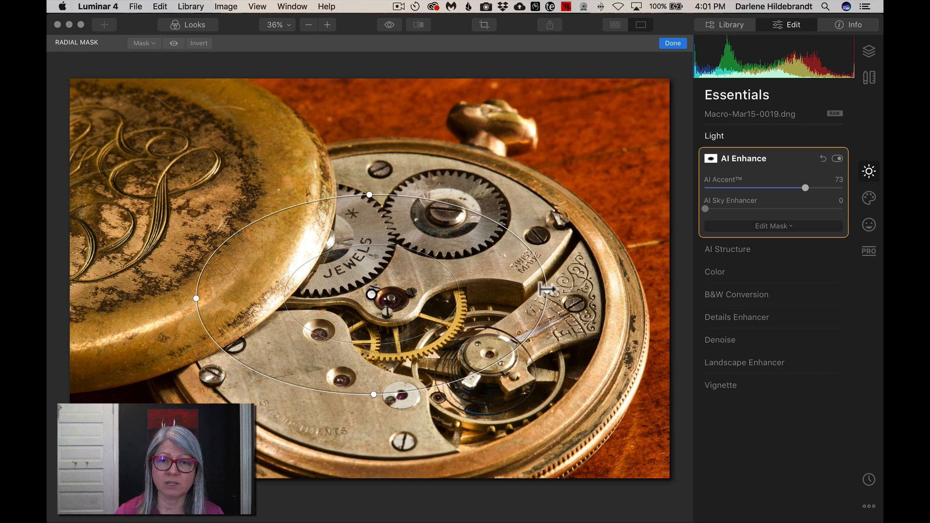
left_click_drag(546, 290, 541, 315)
mouse_move(413, 316)
left_mouse_down()
mouse_move(426, 317)
mouse_move(414, 321)
left_mouse_up()
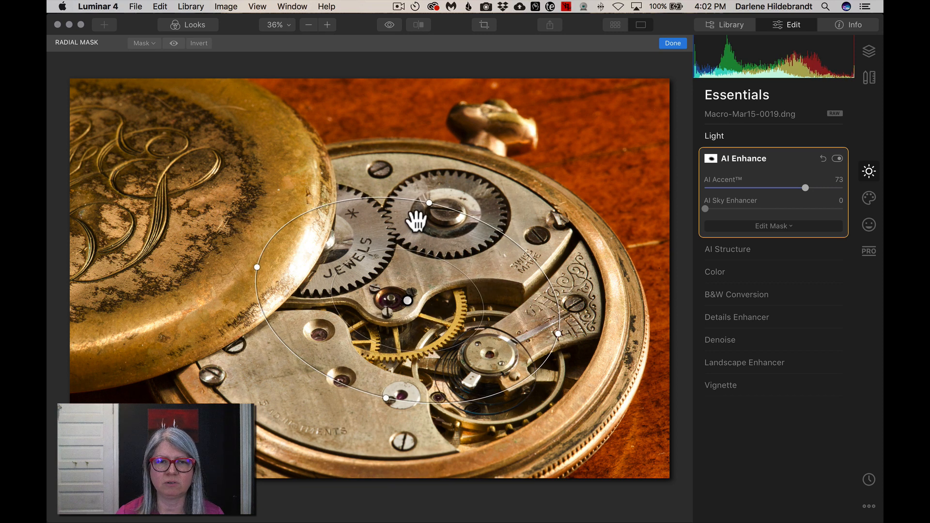
left_click_drag(434, 201, 461, 130)
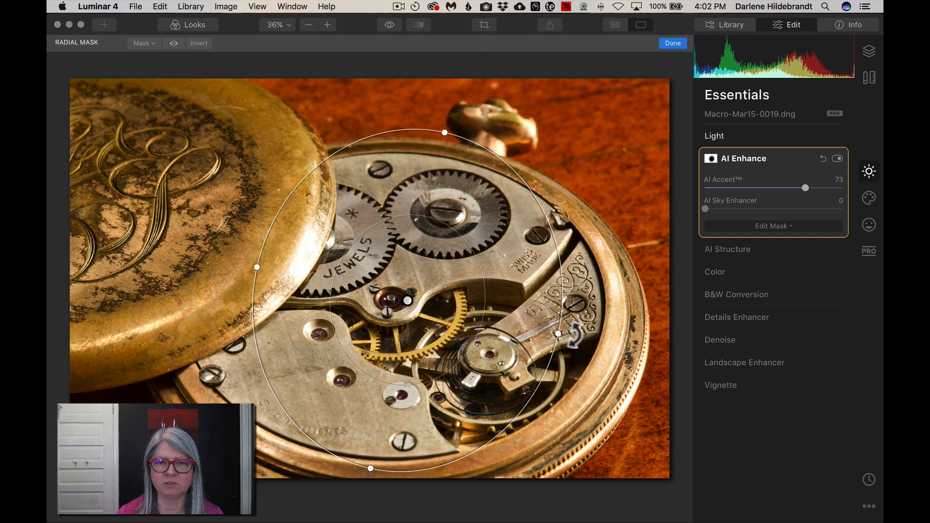
left_click_drag(559, 334, 644, 353)
left_click_drag(460, 281, 464, 298)
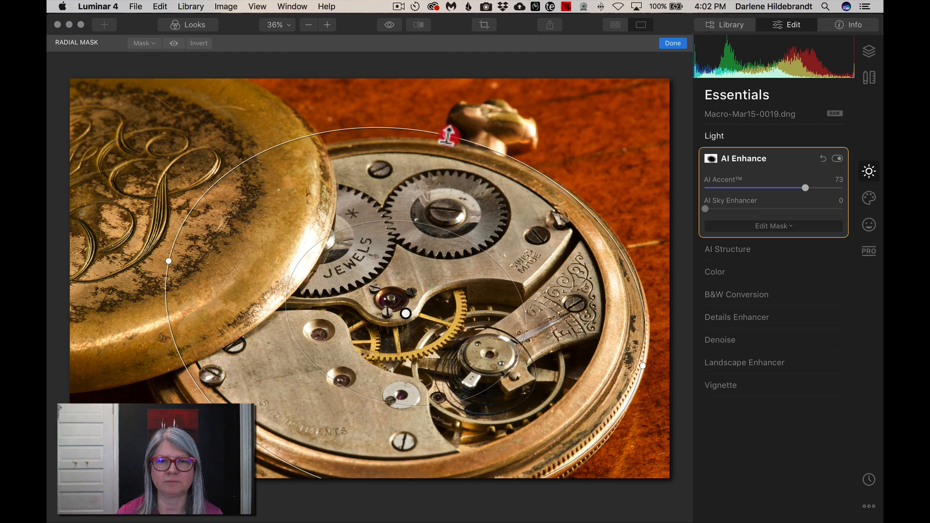
left_click(446, 137)
left_click(671, 44)
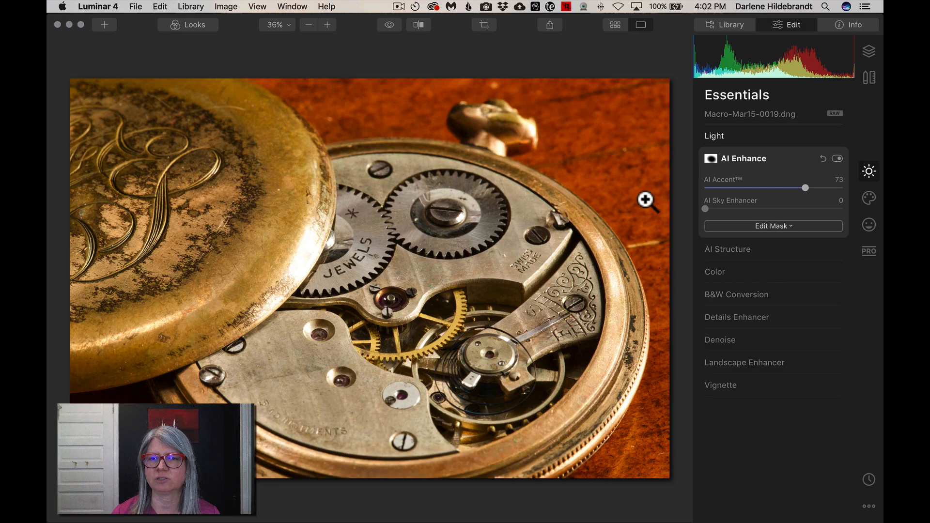
- Switch the AI Enhance filter off and on to check which area the radial mask affects
left_click(837, 158)
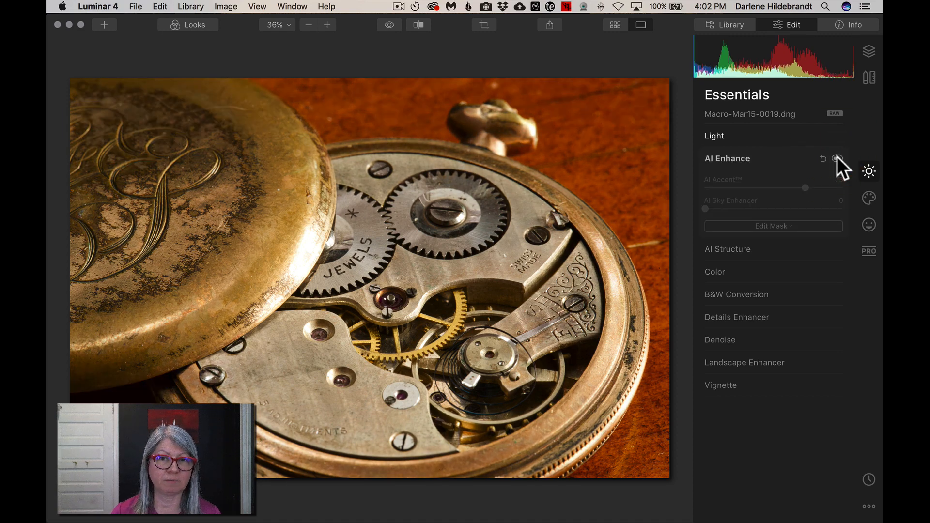
left_click(837, 158)
left_click(837, 158)
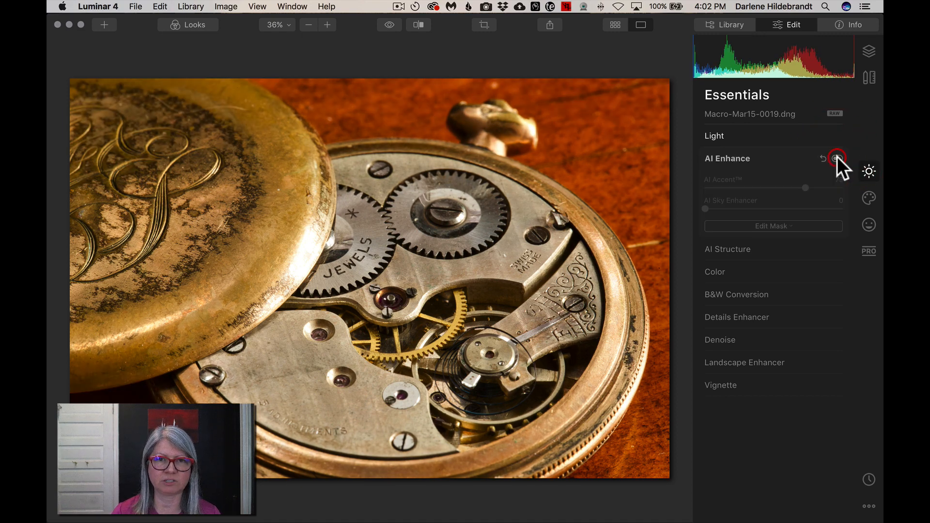
left_click(837, 158)
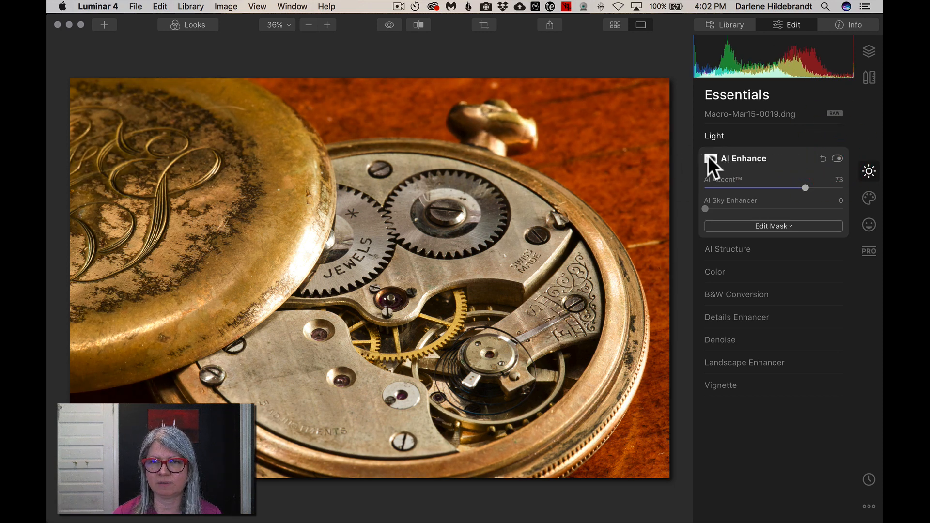
- Invert the AI Enhance mask so the effect applies inside the oval over the watch movement
key("super")
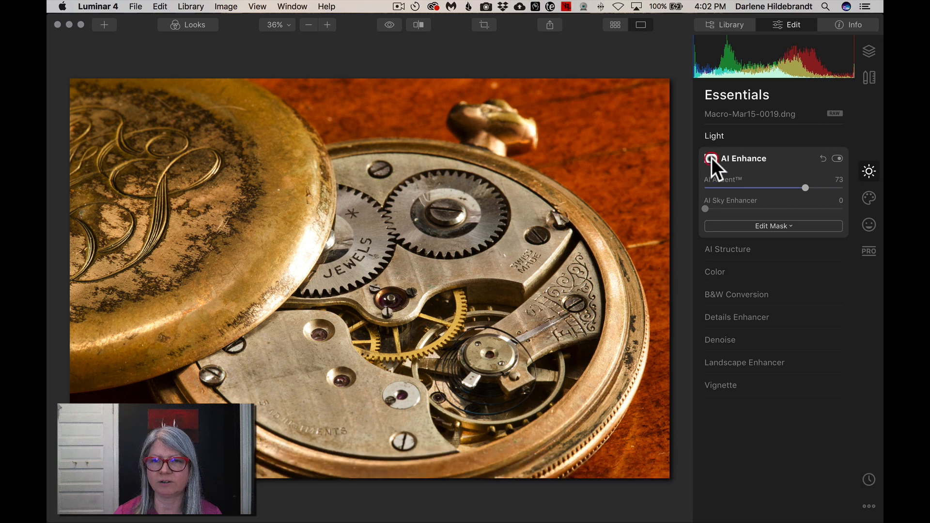
right_click(712, 158)
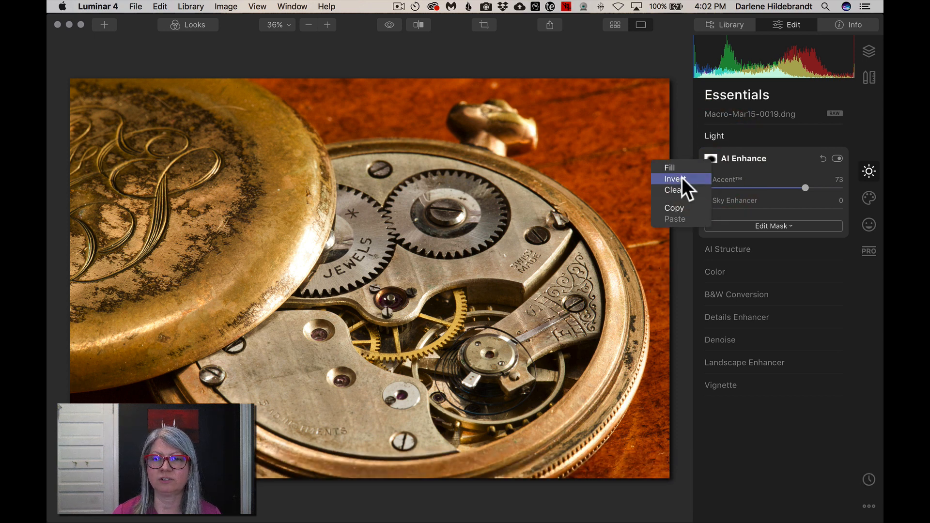
key("super")
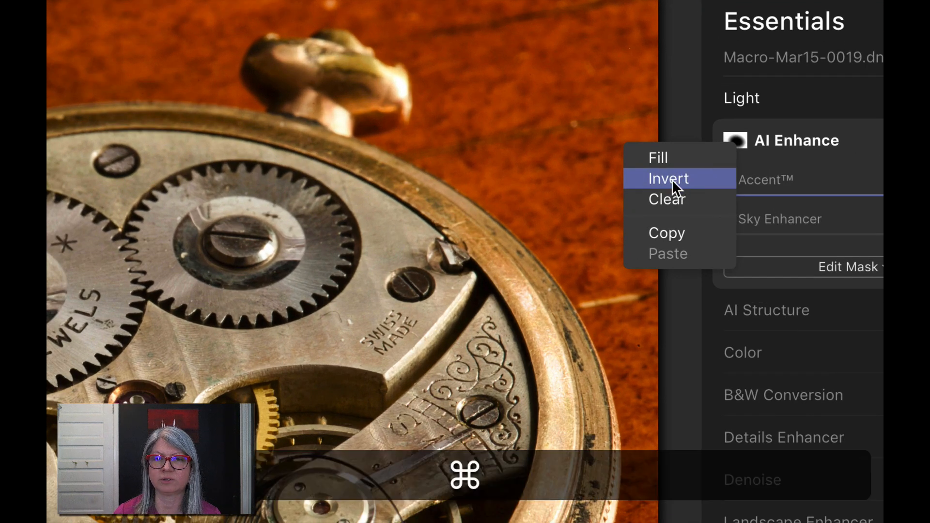
left_click(672, 180)
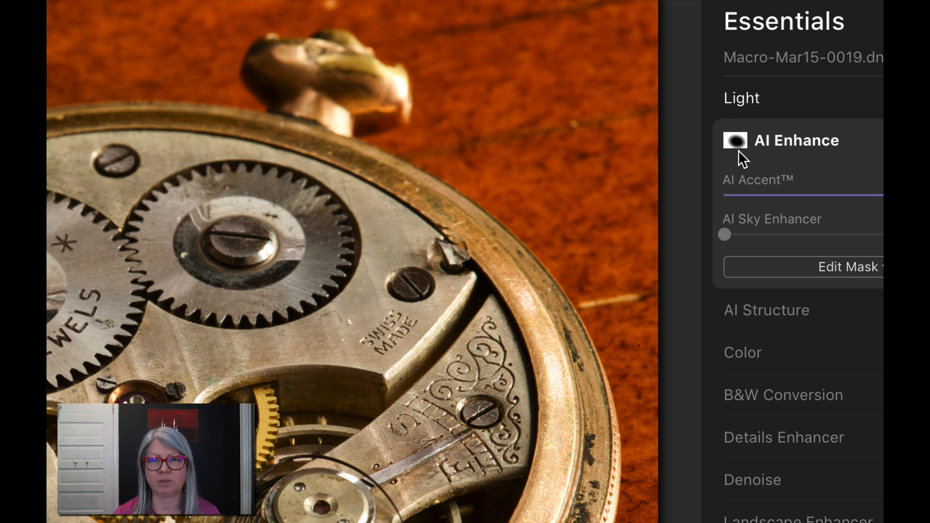
key("super+z")
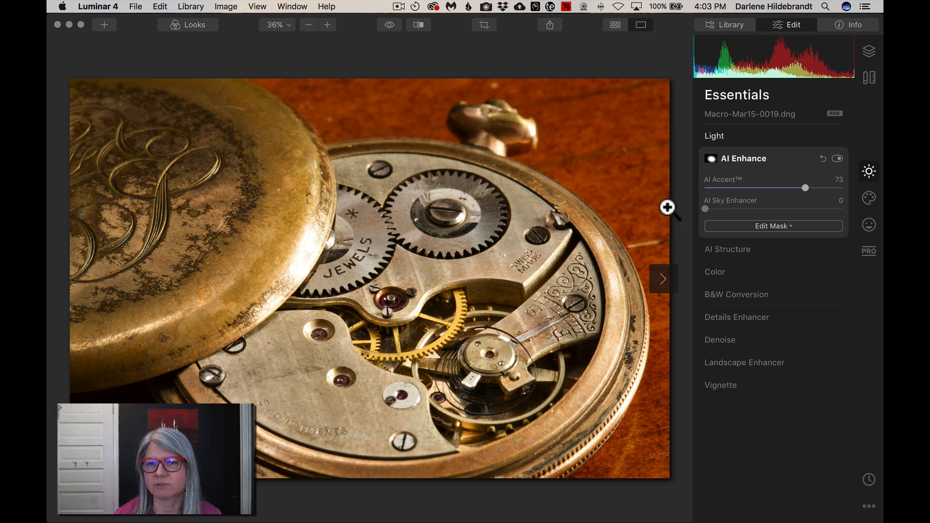
- Compare the photo with and without the AI Enhance effect using the inverted mask
left_click(841, 158)
left_click(841, 158)
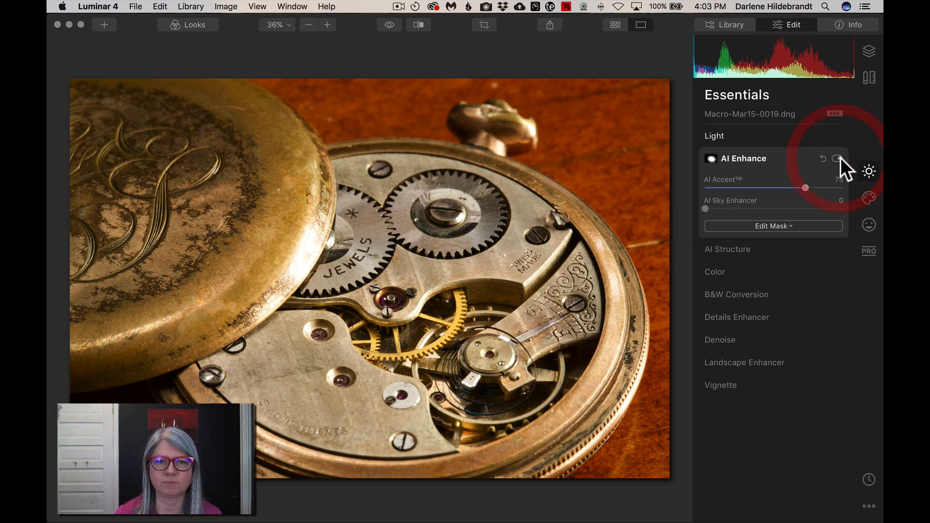
left_click(841, 158)
left_click(841, 158)
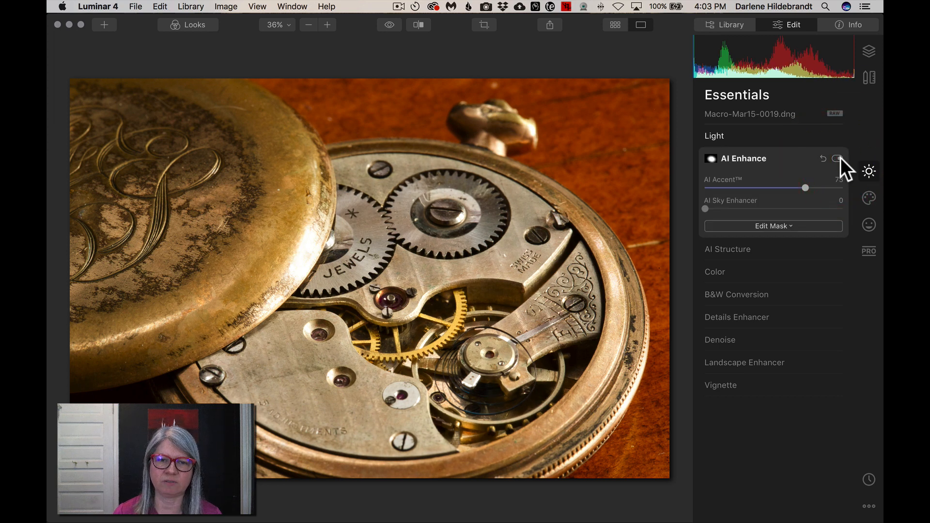
left_click(841, 158)
left_click(841, 158)
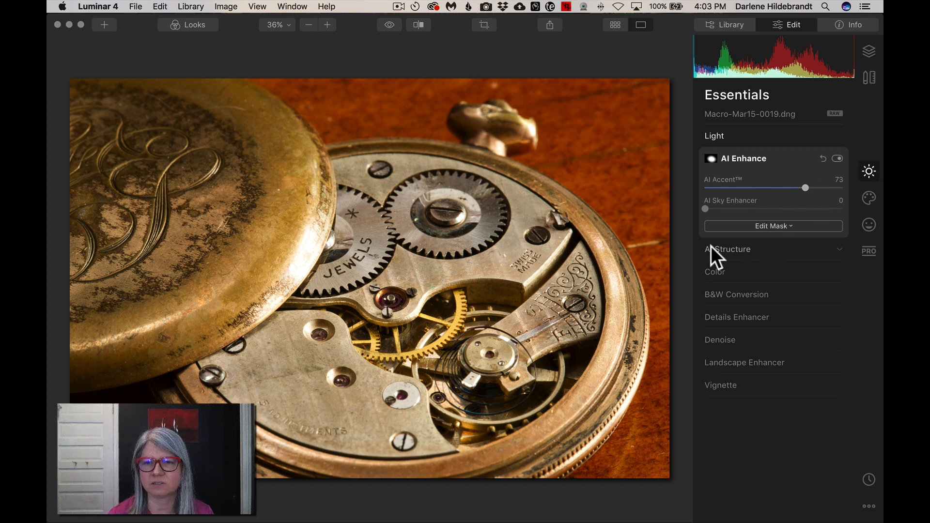
- Try the AI Structure Amount at 100 and at lower strengths, and set it to 60
left_click(727, 249)
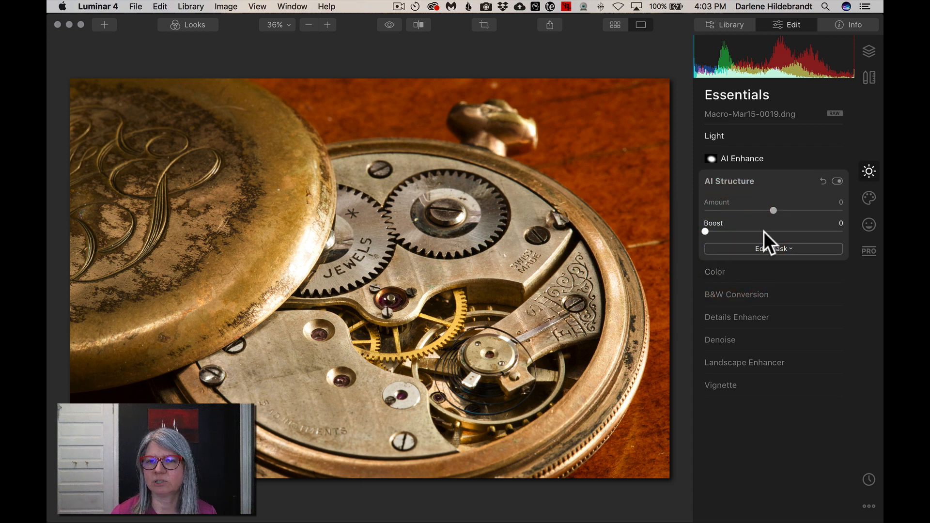
left_click_drag(773, 210, 788, 210)
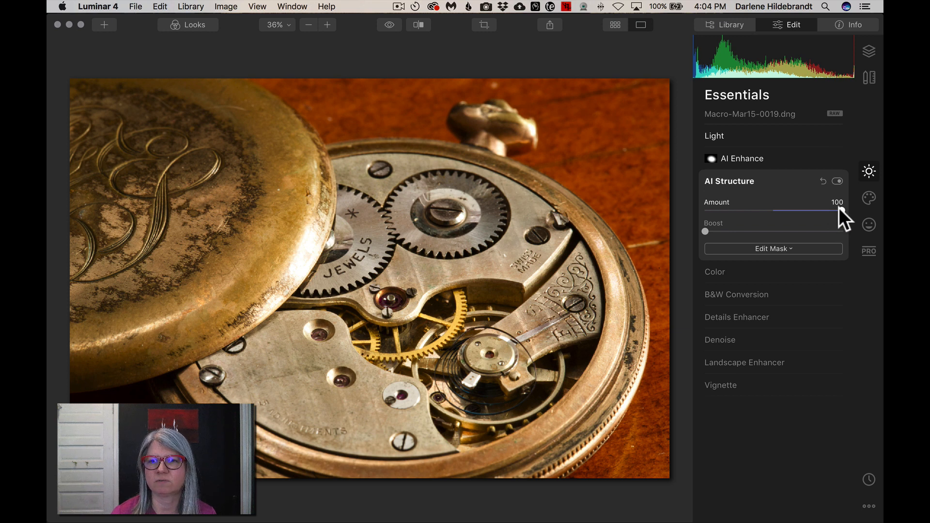
mouse_move(841, 208)
left_mouse_down()
mouse_move(681, 208)
mouse_move(845, 211)
left_mouse_up()
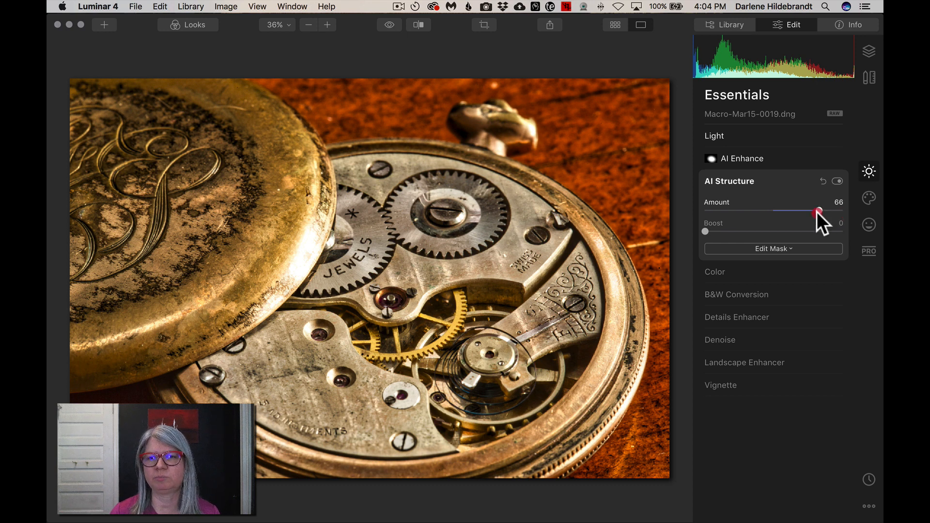
mouse_move(818, 211)
left_mouse_down()
mouse_move(844, 210)
mouse_move(795, 207)
mouse_move(804, 205)
left_mouse_up()
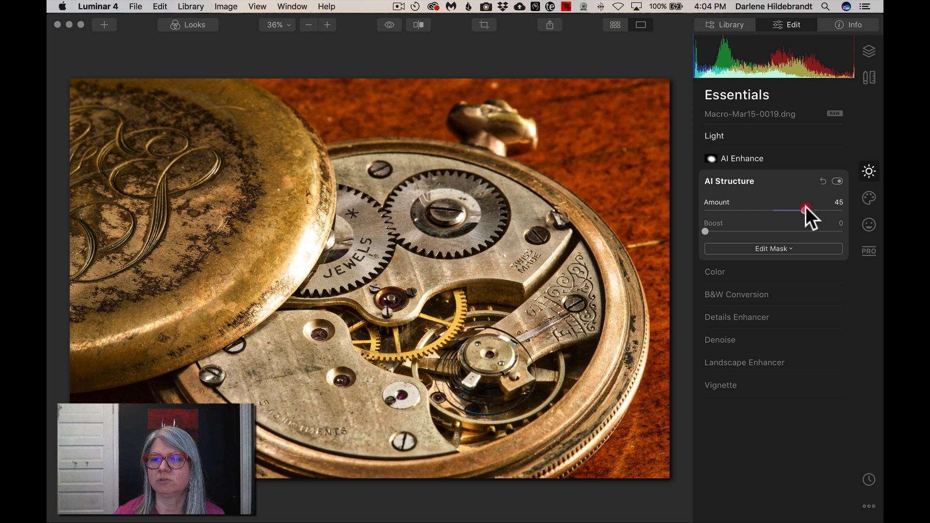
left_click_drag(806, 207, 806, 206)
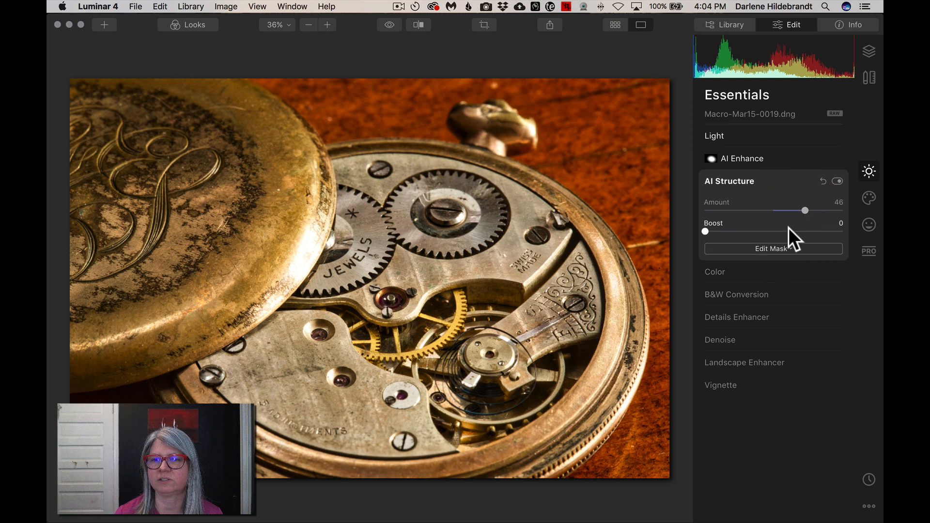
left_click_drag(804, 209, 813, 205)
- Start a brush mask for AI Structure and check the brush's opacity and size controls
left_click(777, 247)
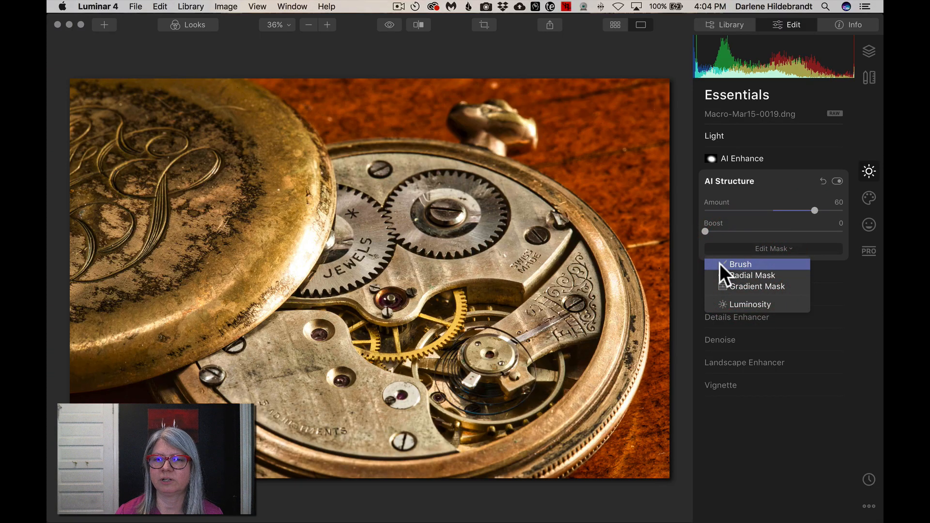
left_click(738, 263)
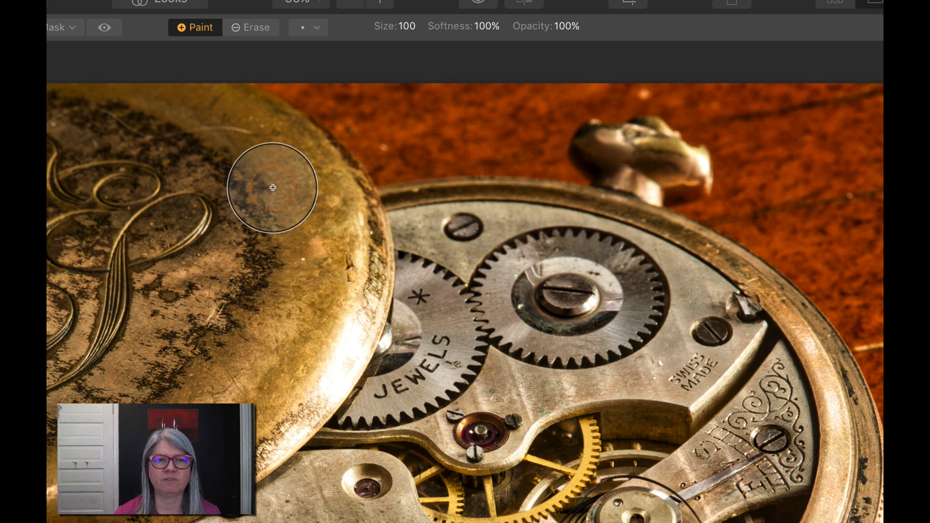
key("super")
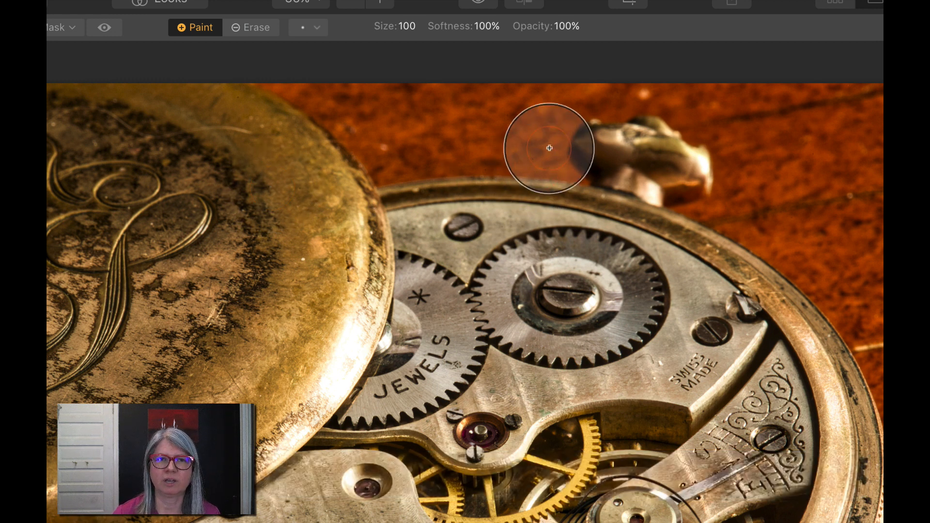
left_click(569, 26)
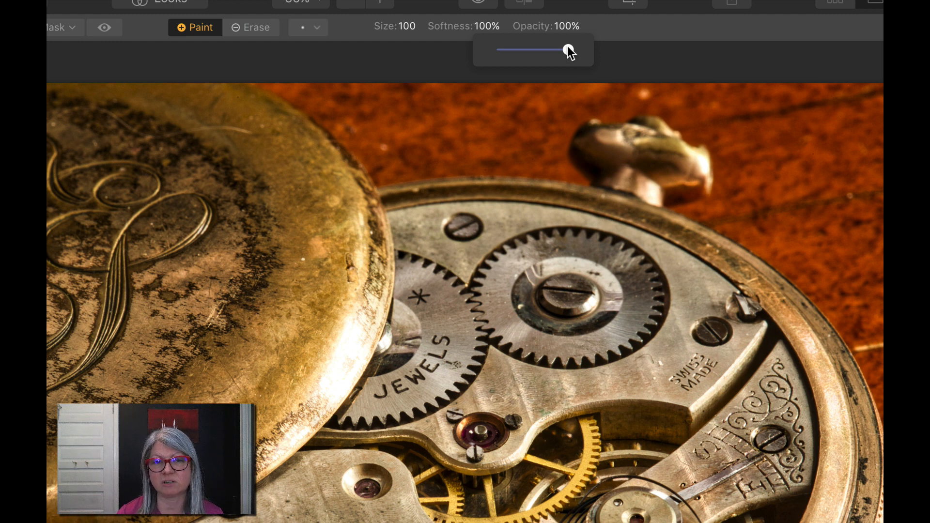
left_click_drag(569, 50, 582, 36)
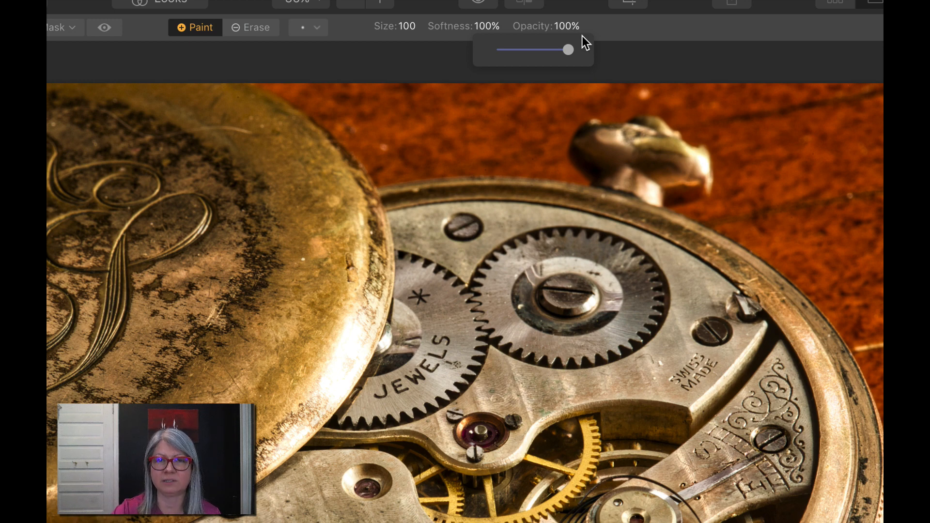
key("super")
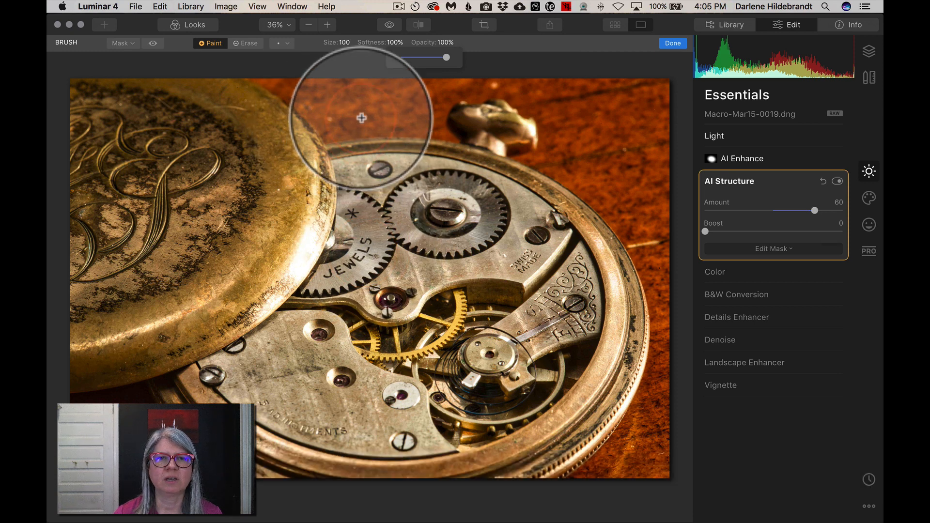
left_click(345, 42)
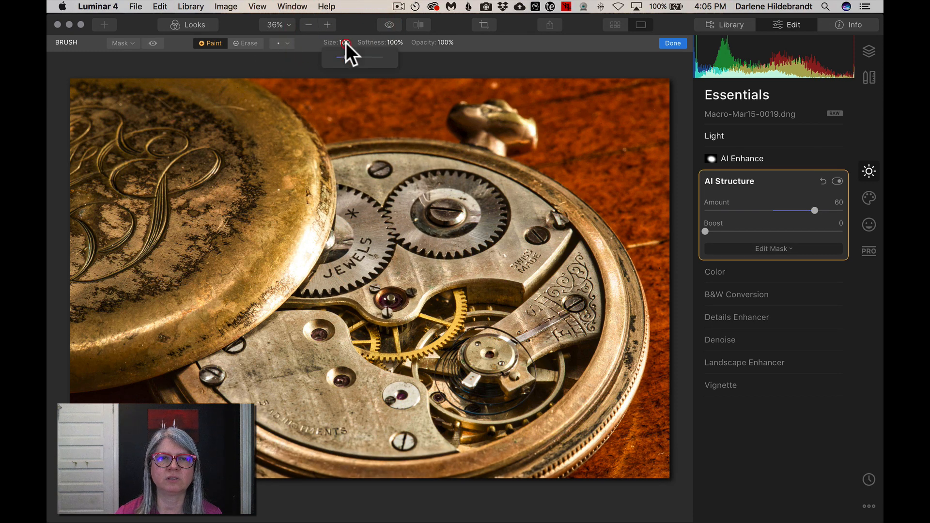
left_click(315, 39)
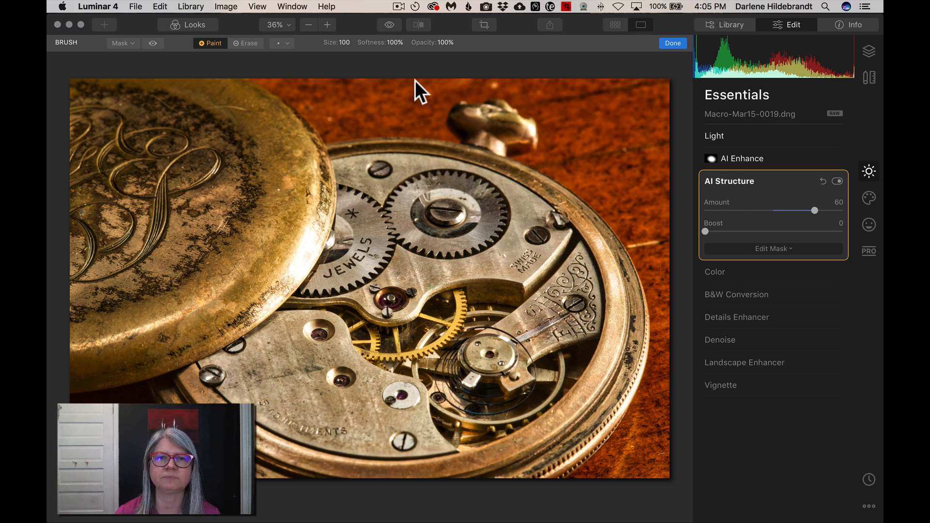
- Try larger and smaller mask brush sizes and set the brush size to 304
key("bracketright")
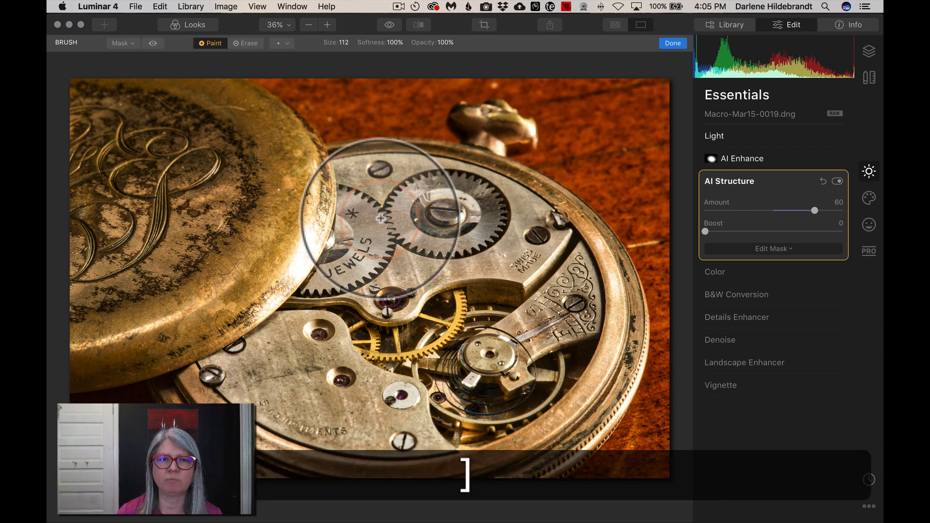
key("bracketright")
key("bracketright")
key("bracketright")
key("bracketright")
key("bracketright")
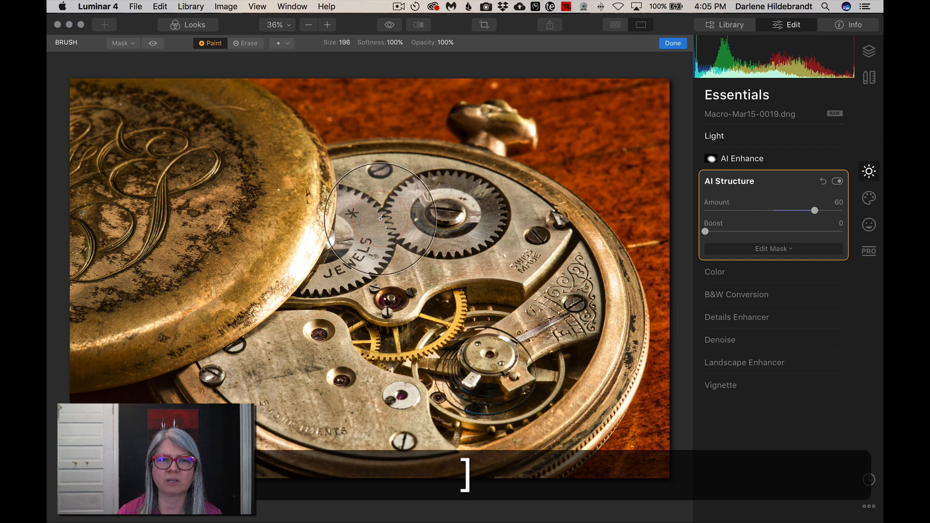
key("bracketright")
key("bracketright")
key("bracketright")
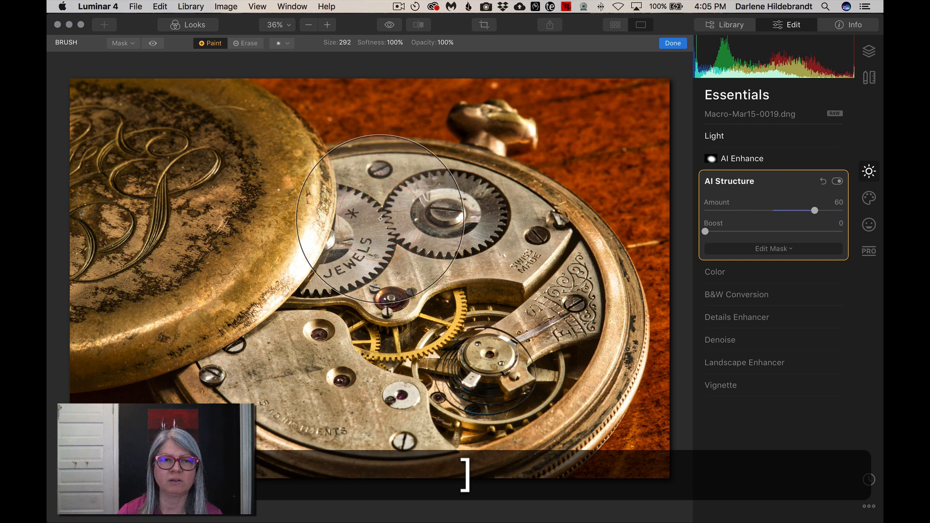
key("bracketleft")
key("bracketleft")
key("bracketleft")
key("bracketleft")
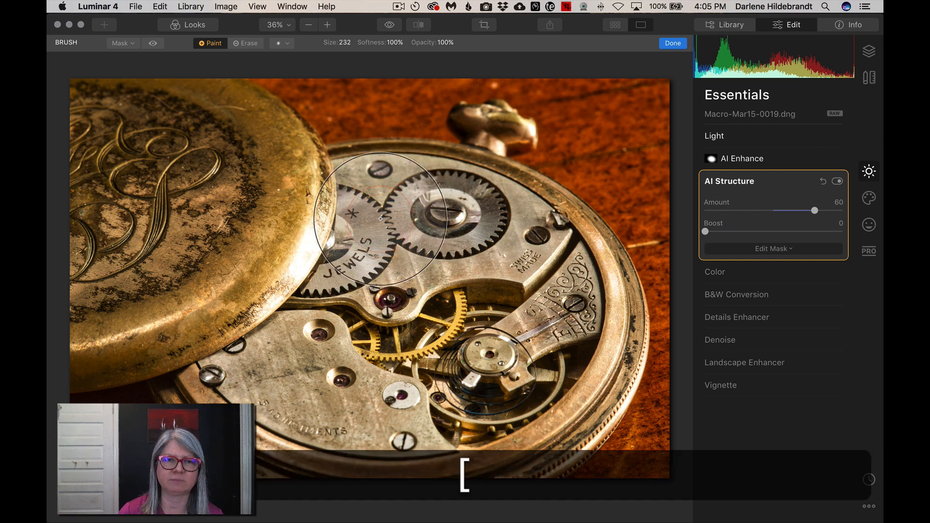
key("bracketright")
key("bracketright")
key("bracketright")
key("bracketright")
key("bracketright")
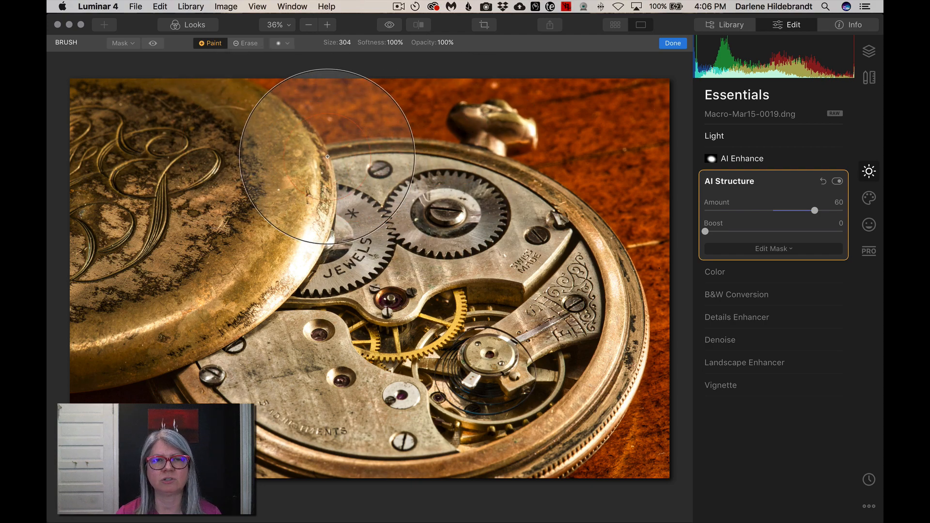
- Paint the AI Structure mask over the watch movement and the engraved lid at 100% opacity
scroll(309, 237, "up", 5)
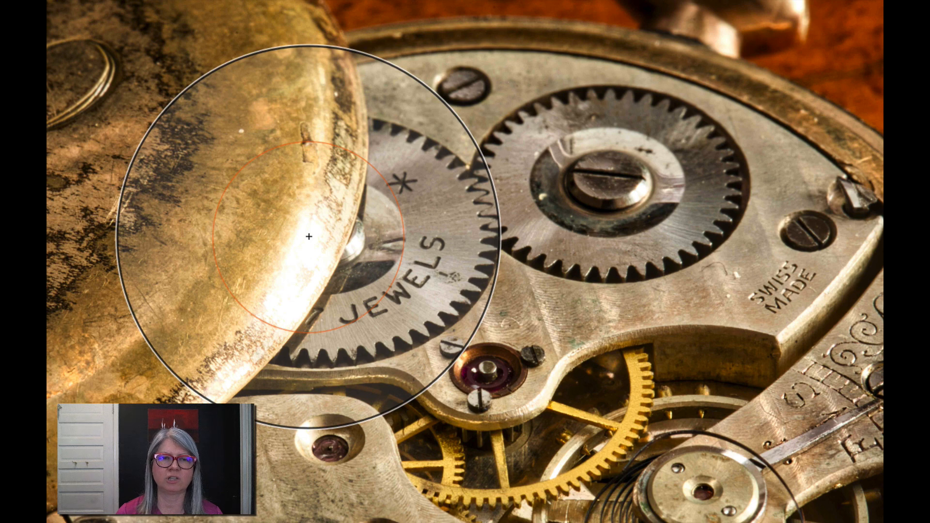
key("super")
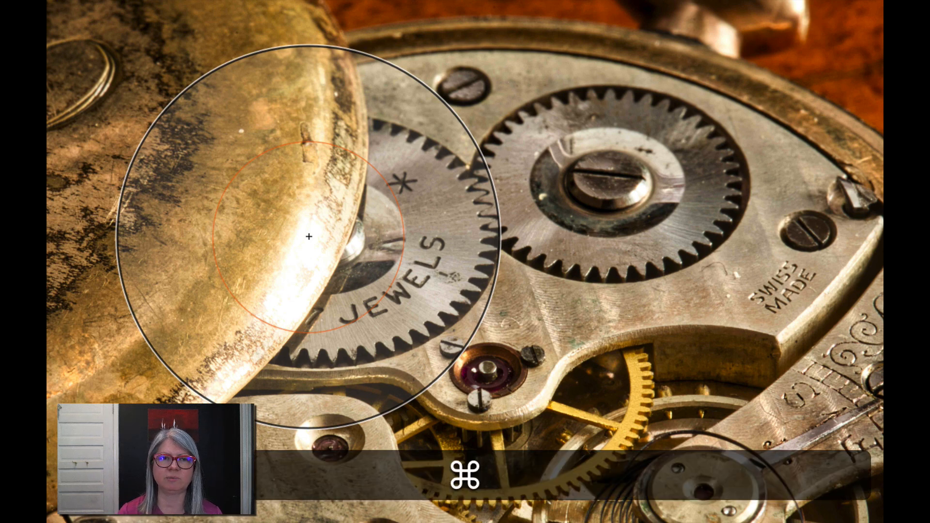
scroll(310, 237, "down", 5)
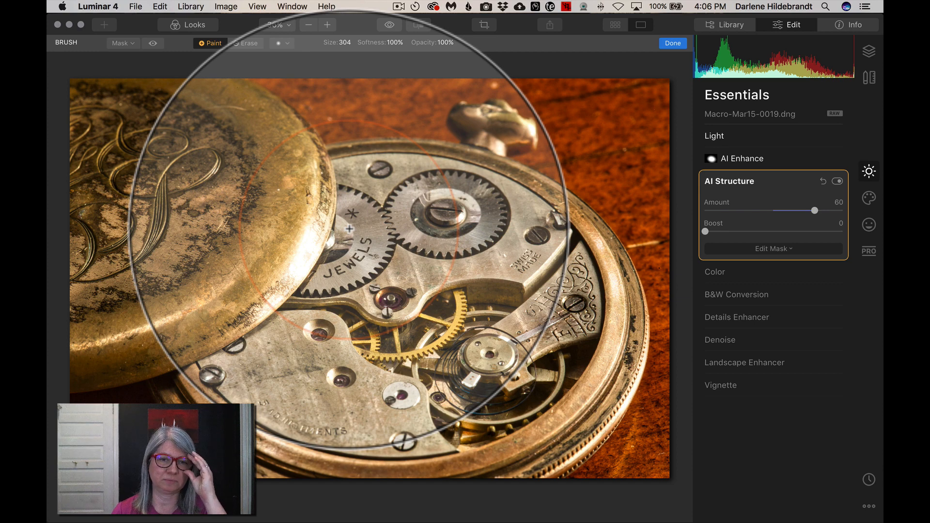
left_click(348, 230)
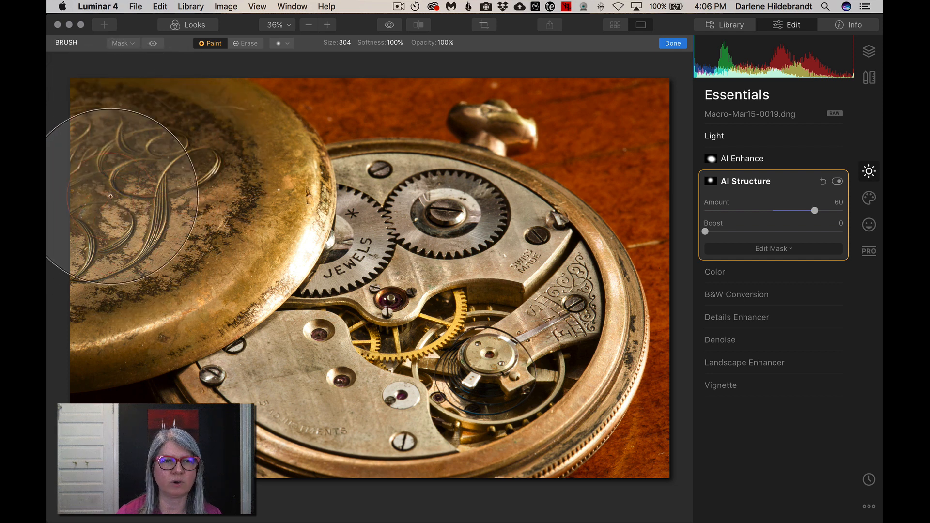
left_click(175, 158)
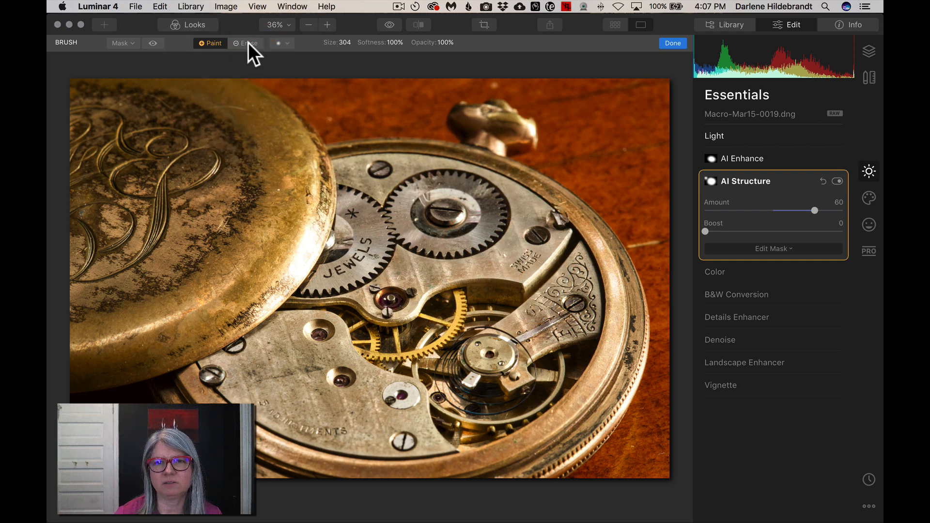
- Switch the mask brush to erasing with an opacity of 50%
left_click(248, 42)
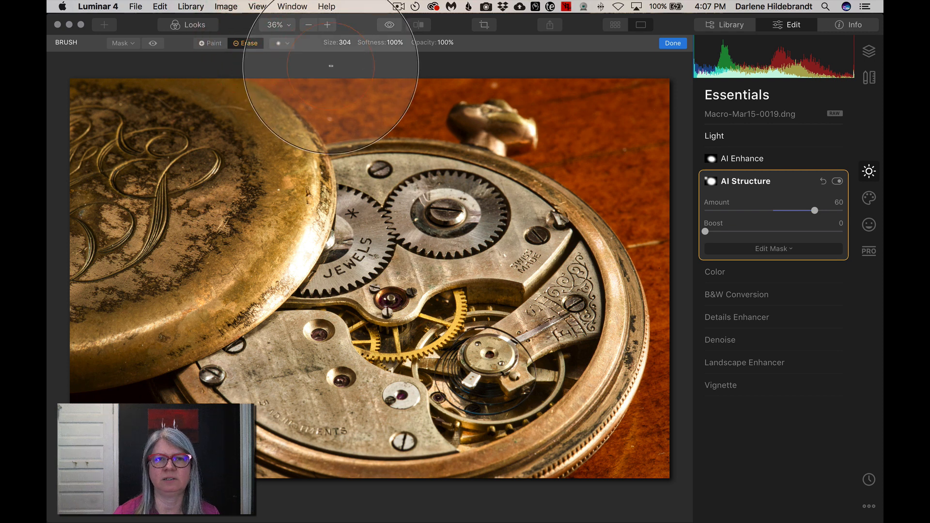
left_click(443, 42)
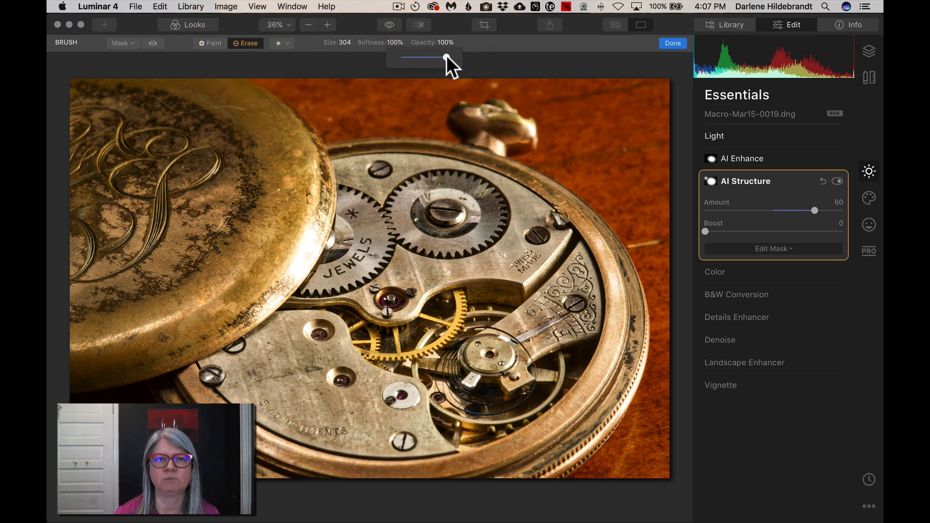
left_click_drag(445, 56, 423, 56)
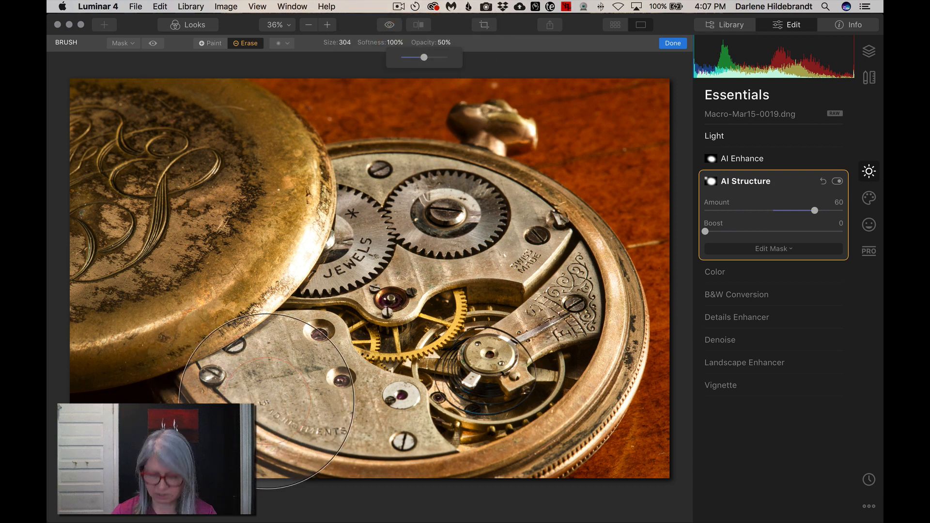
- Set the erasing brush size to 196 and finish editing the AI Structure mask
key("bracketleft")
key("bracketleft")
key("bracketleft")
key("bracketleft")
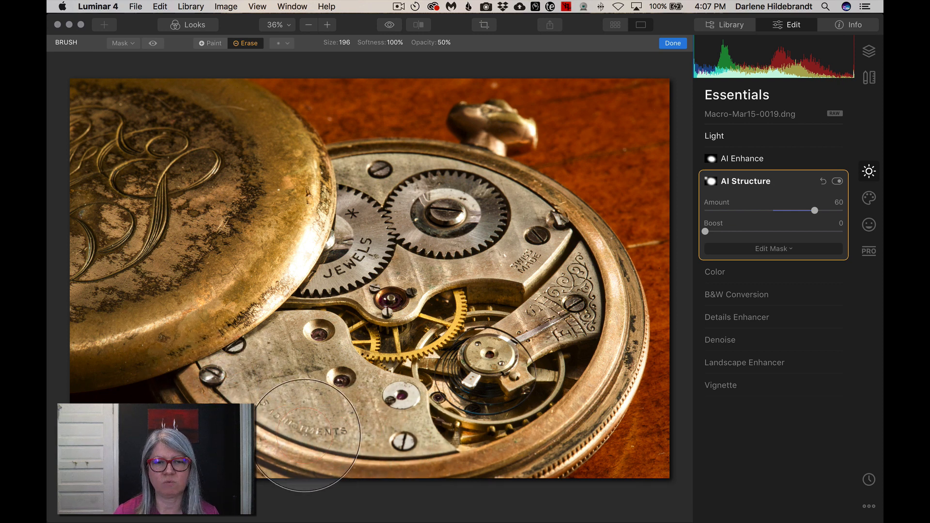
key("]")
key("]")
key("]")
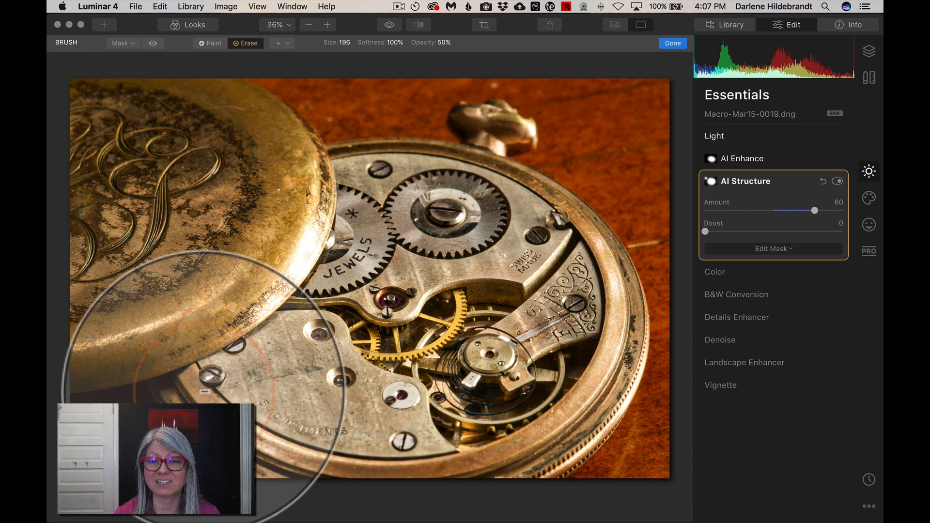
key("bracketleft")
key("bracketleft")
key("bracketleft")
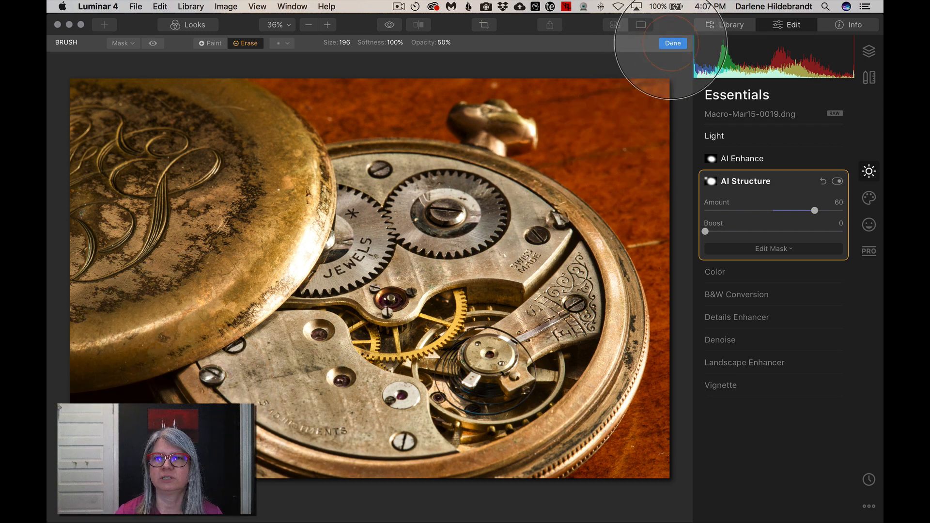
left_click(672, 42)
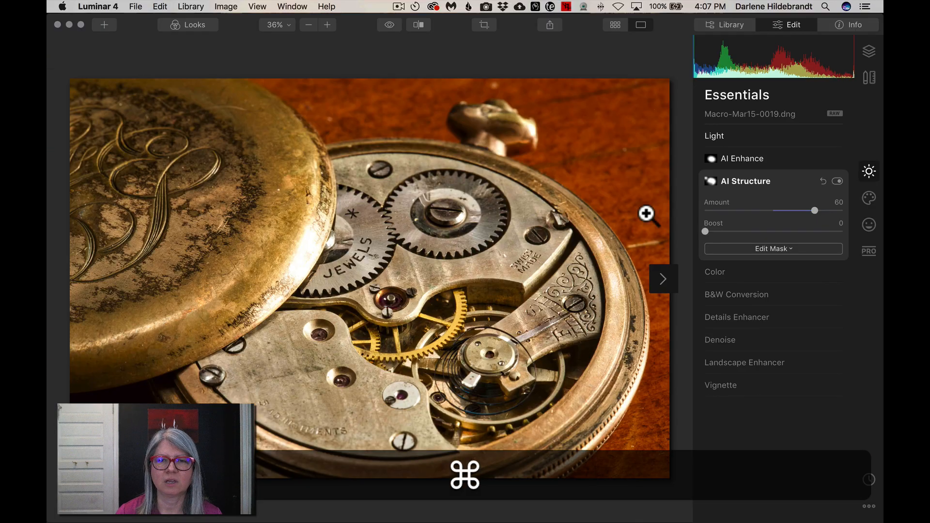
- Compare the photo with and without the masked AI Structure effect, at full view and at 50% zoom on the movement
left_click(838, 181)
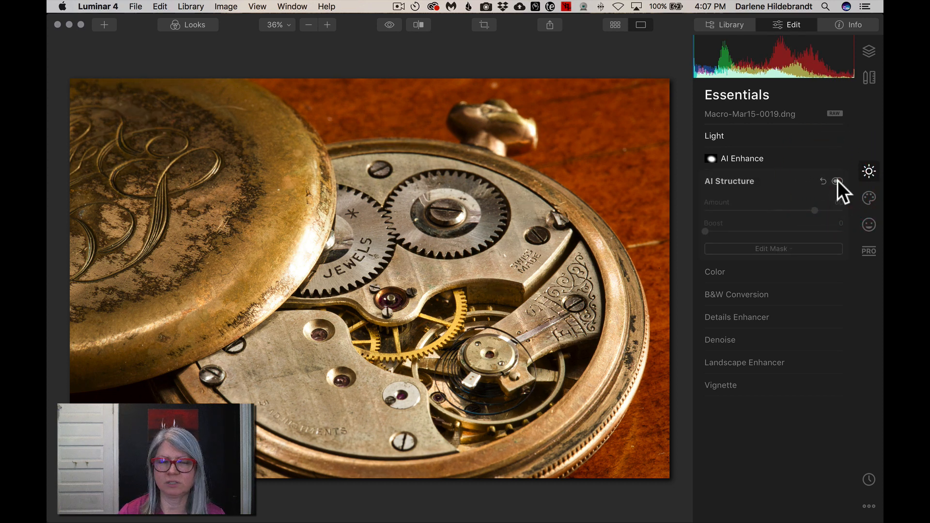
left_click(837, 181)
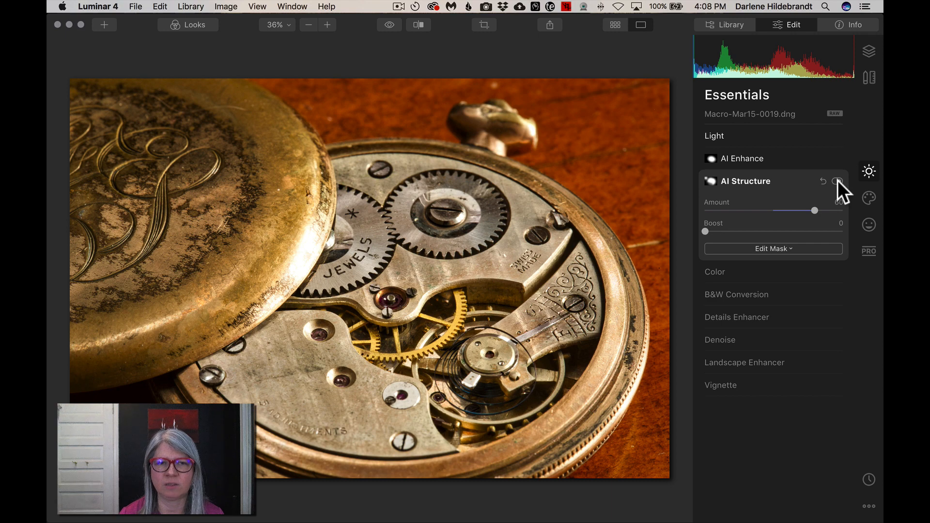
left_click(327, 25)
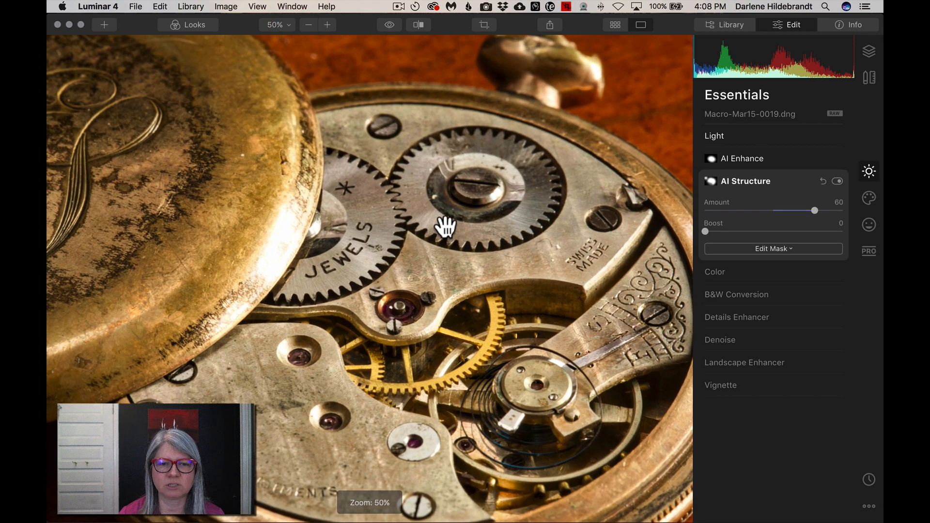
left_click_drag(480, 242, 450, 224)
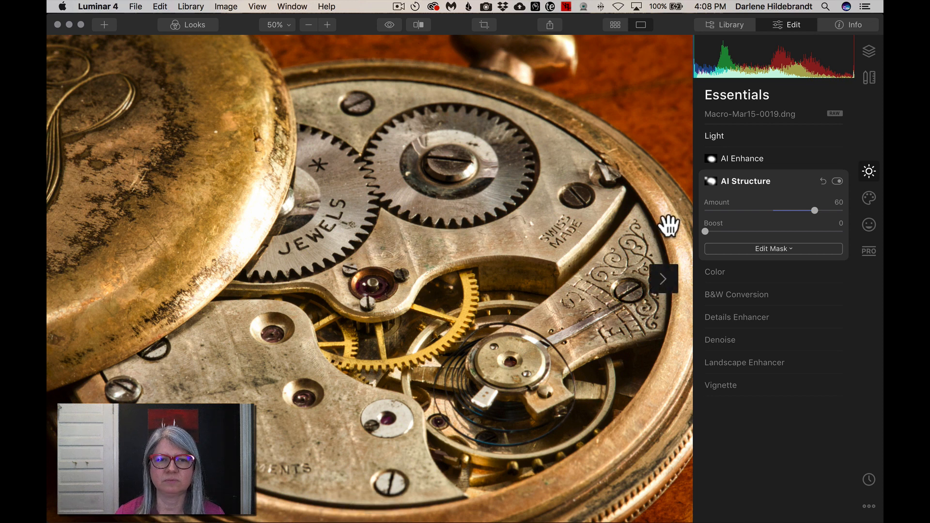
left_click(838, 180)
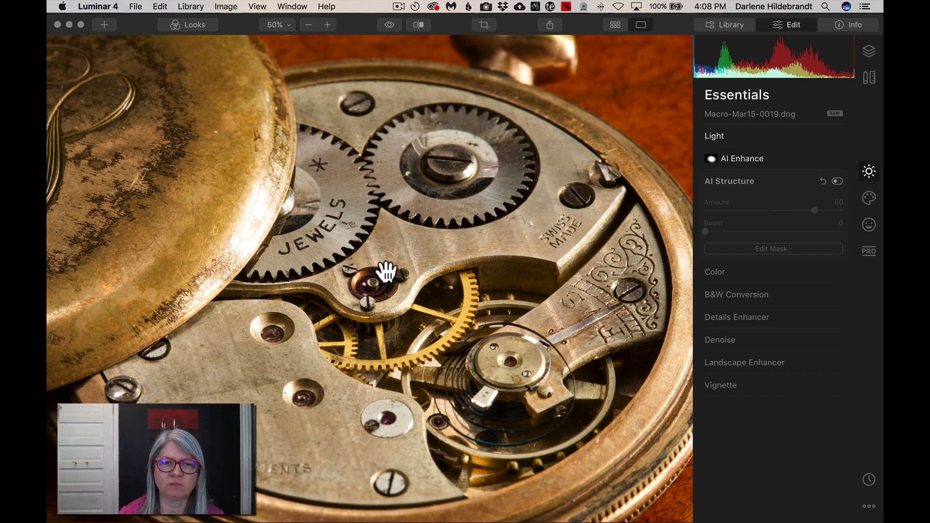
left_click(838, 181)
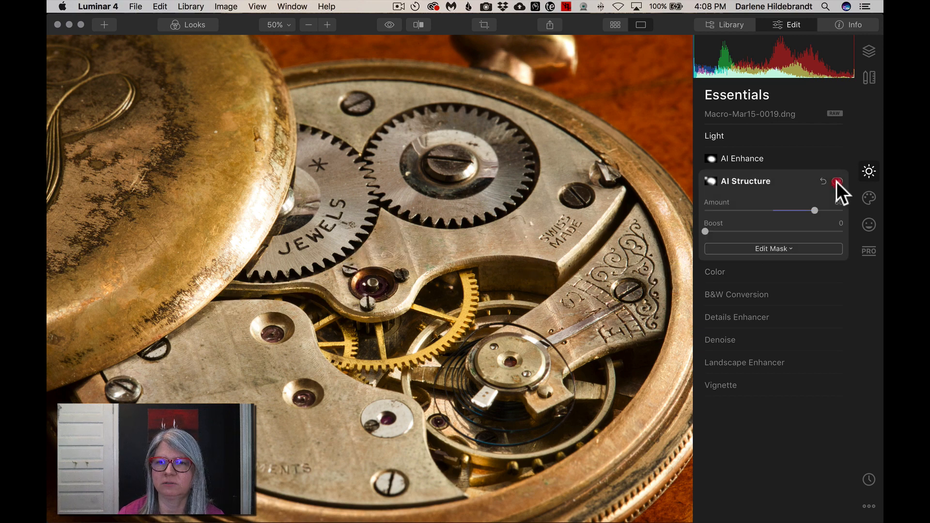
left_click(838, 181)
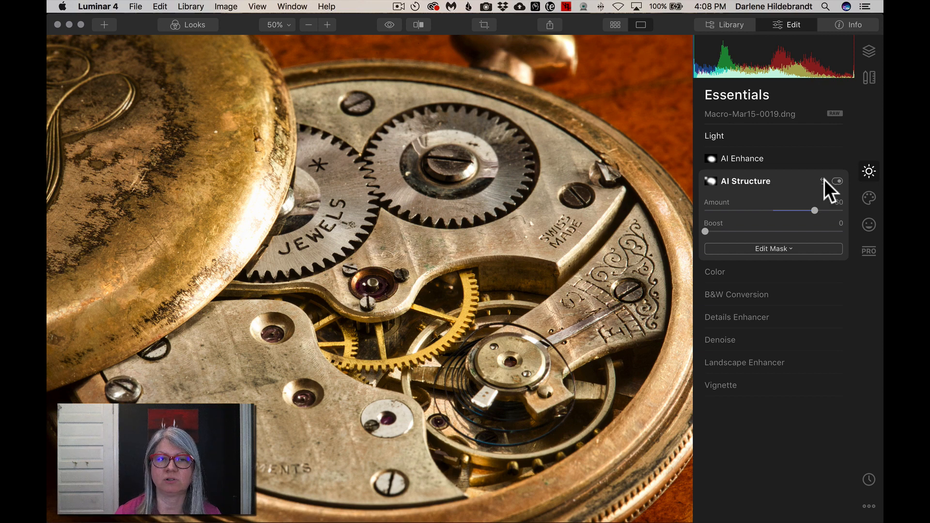
- Set the Details Enhancer's Medium Details to 30, Large Details to -11 and Sharpen to 23
left_click(308, 25)
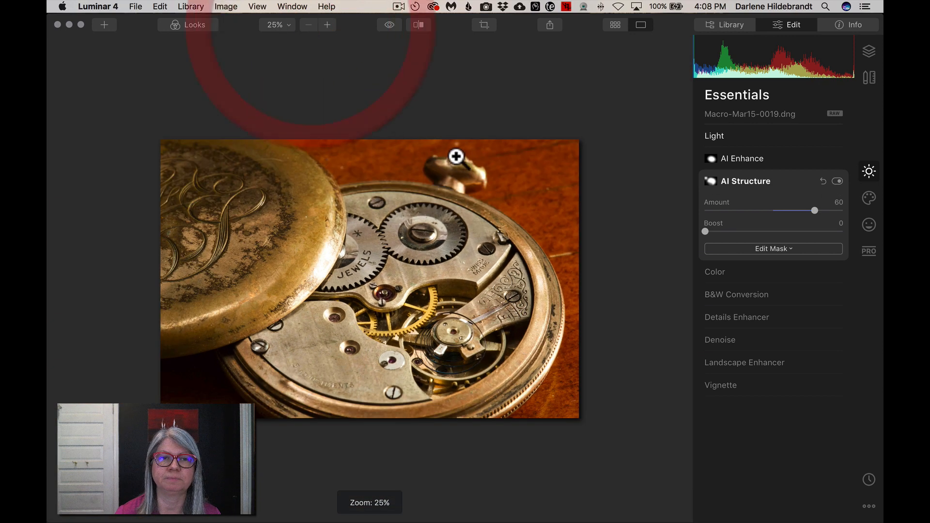
left_click(277, 26)
left_click(283, 40)
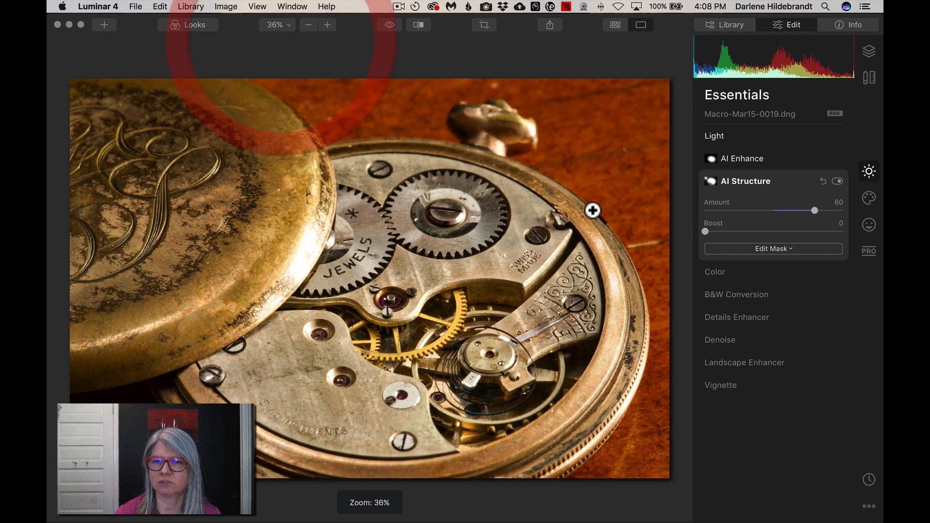
left_click(740, 317)
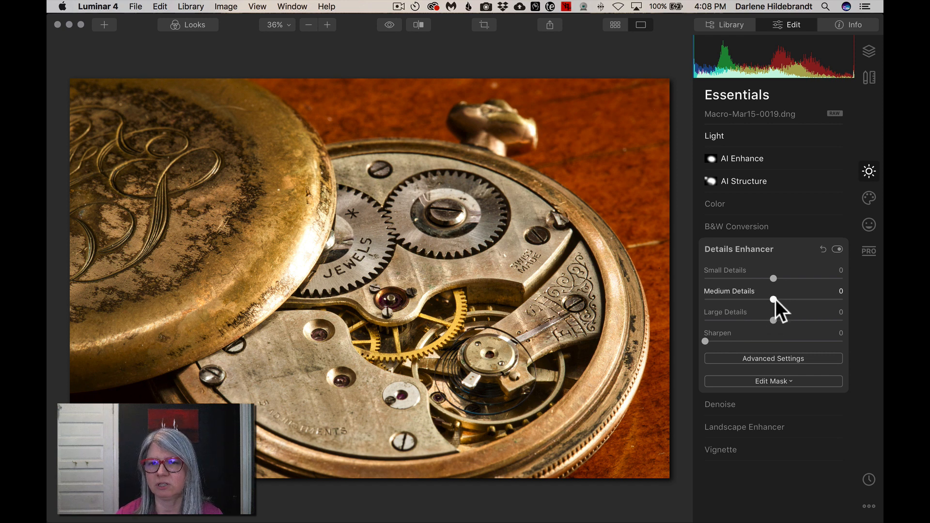
left_click_drag(773, 297, 764, 319)
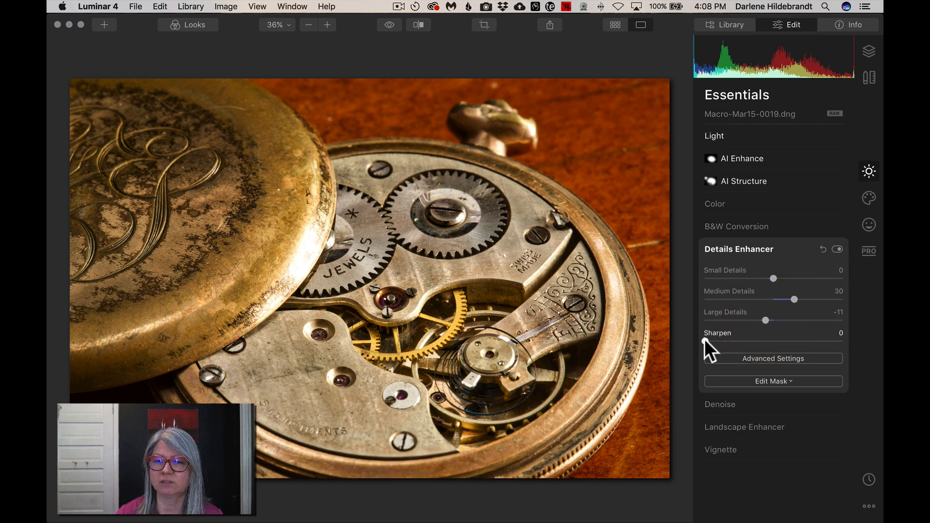
left_click_drag(706, 340, 739, 336)
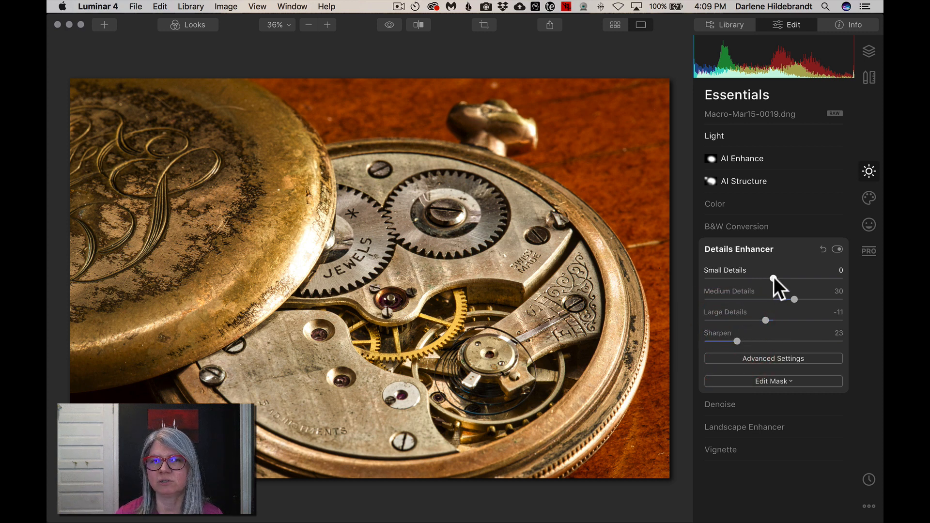
- Try Small Details at 100, and settle the Details Enhancer on Small Details 36 and Medium Details 59
left_click(327, 25)
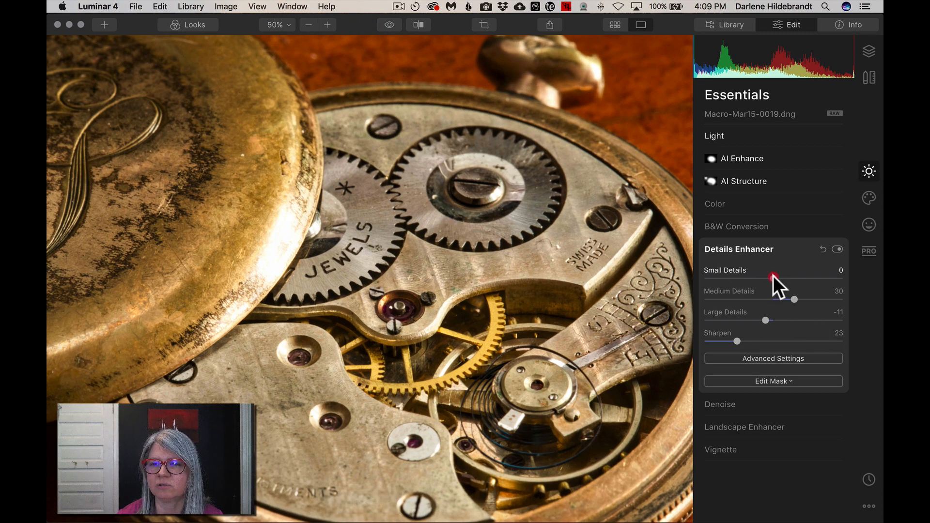
left_click_drag(774, 275, 824, 276)
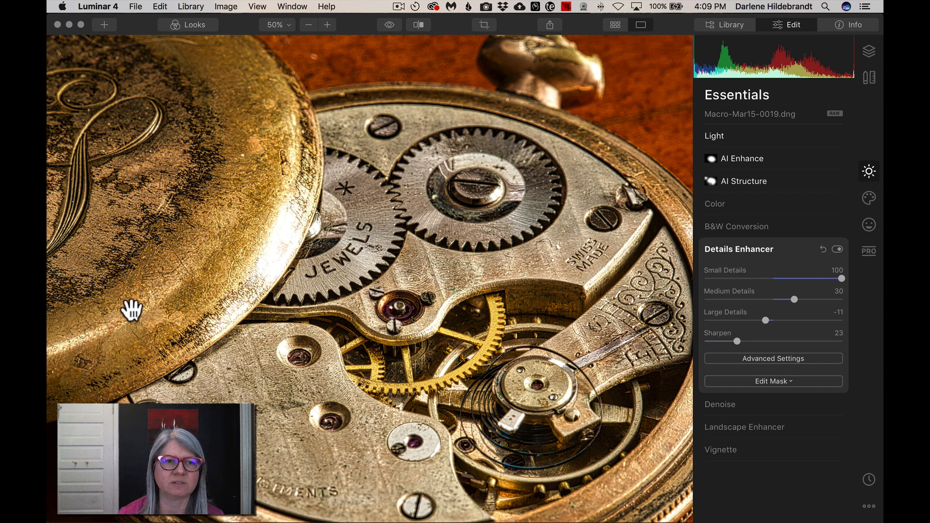
left_click(793, 278)
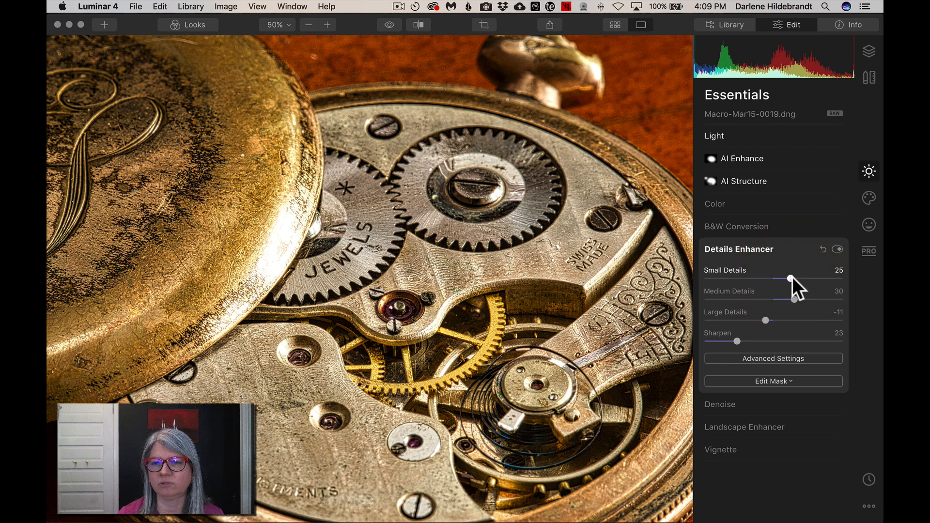
left_click_drag(793, 278, 812, 291)
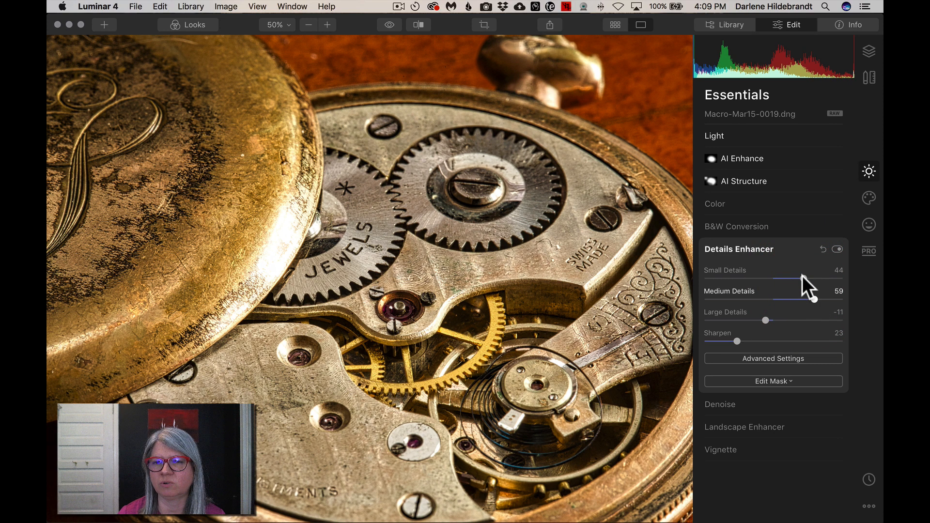
left_click(802, 275)
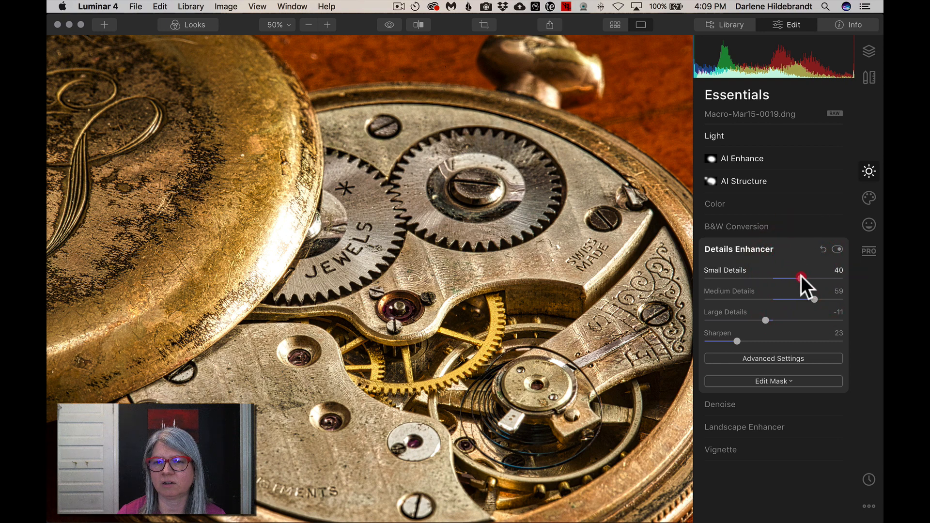
left_click_drag(801, 275, 801, 275)
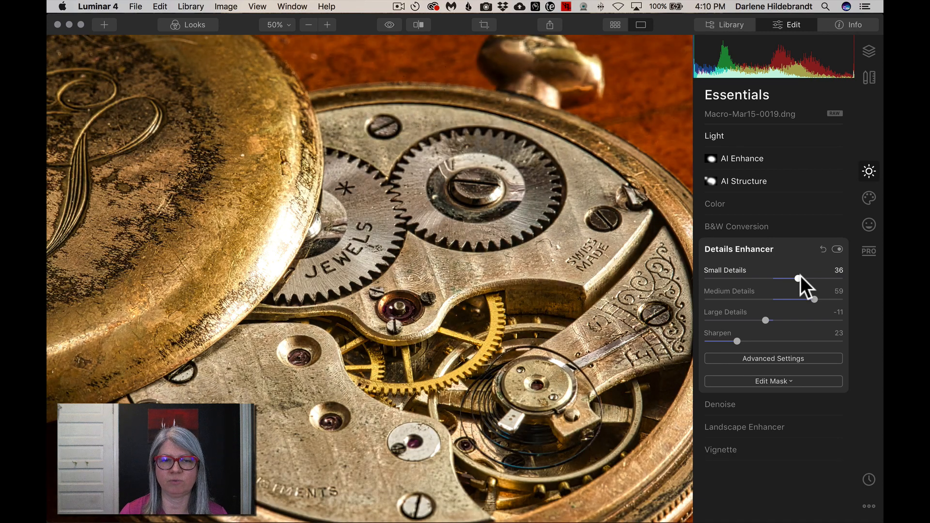
- Compare the whole photo with and without the Details Enhancer effect
left_click(283, 25)
left_click(284, 39)
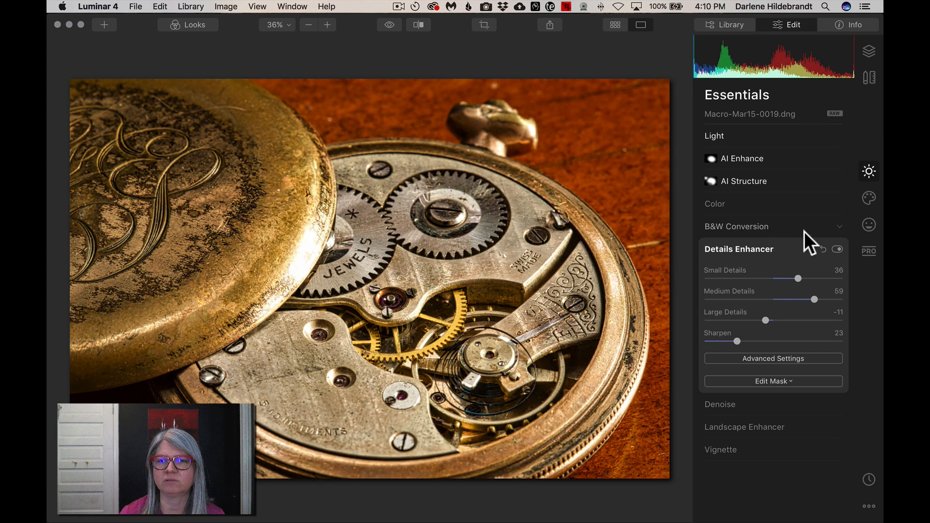
left_click(837, 249)
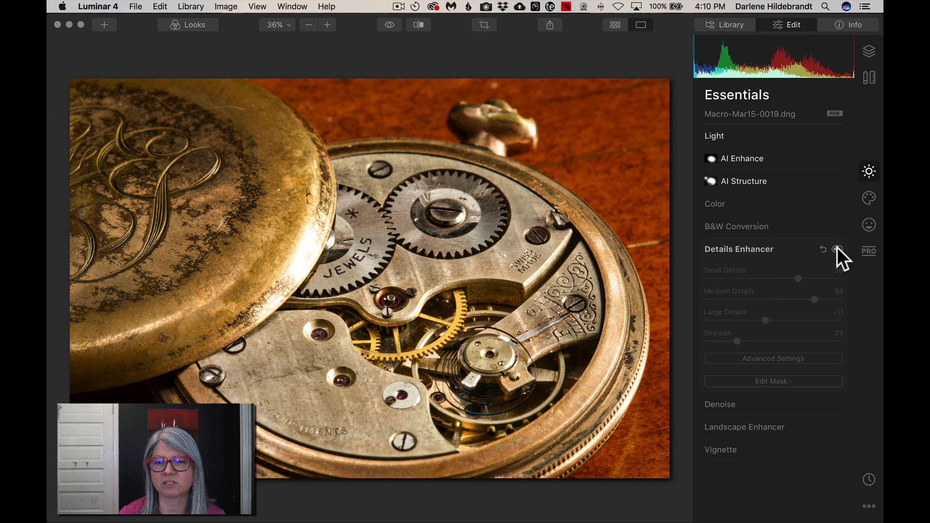
left_click(837, 249)
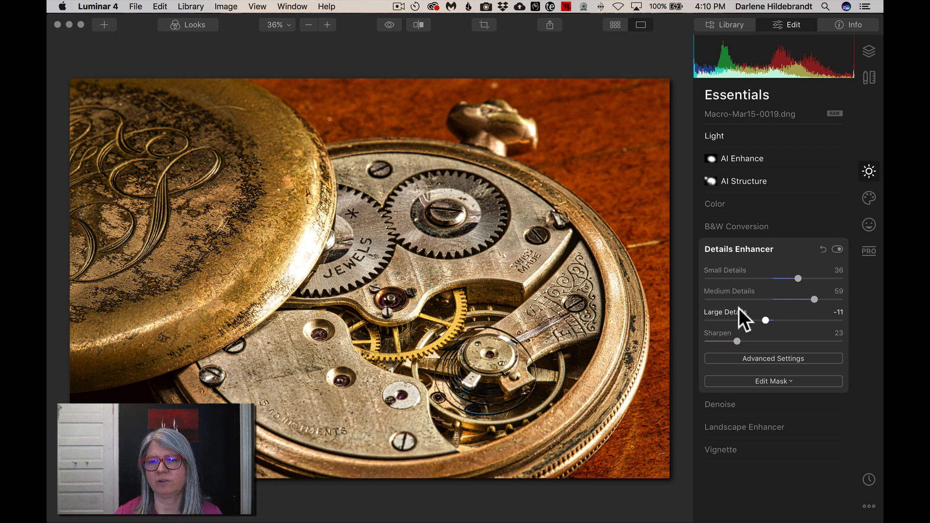
- Start a brush mask for the Details Enhancer and erase the effect from the wooden background at 100% opacity
left_click(769, 379)
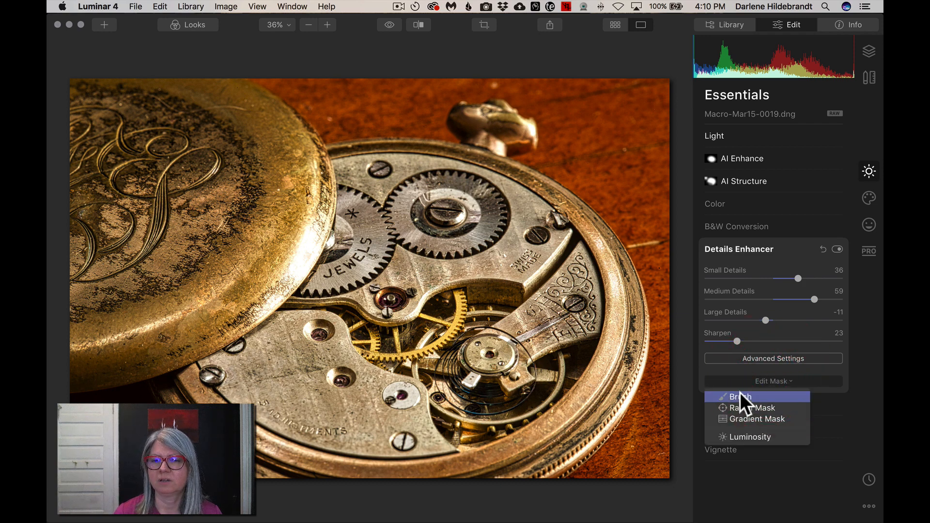
left_click(737, 397)
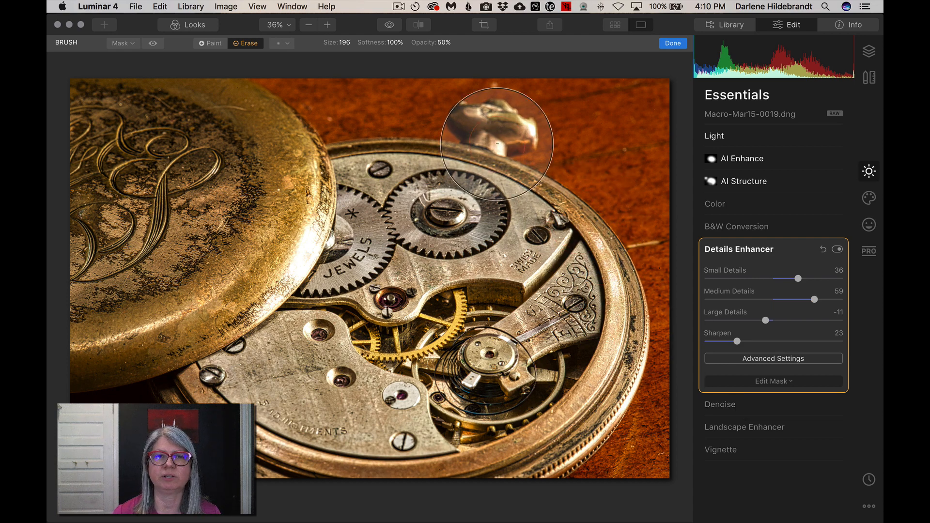
left_click(441, 42)
mouse_move(447, 54)
left_mouse_down()
mouse_move(476, 53)
mouse_move(470, 55)
left_mouse_up()
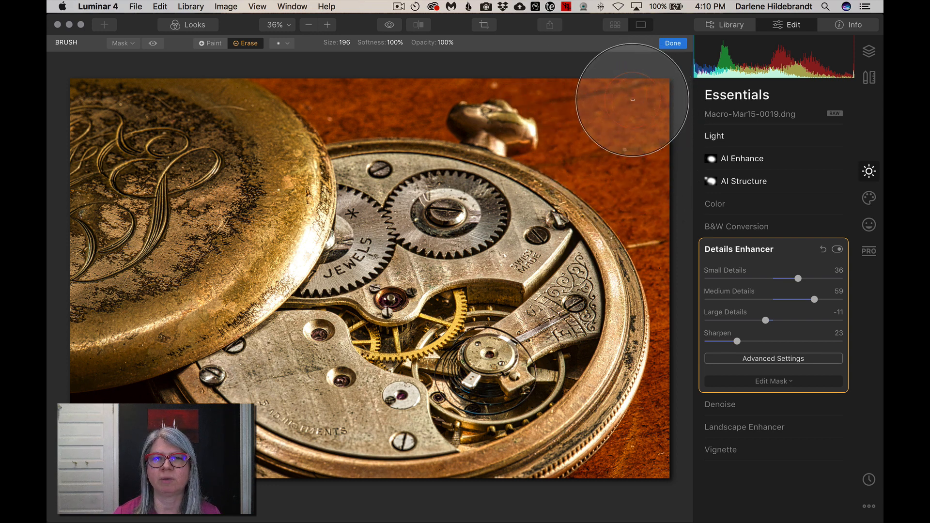
left_click(319, 92)
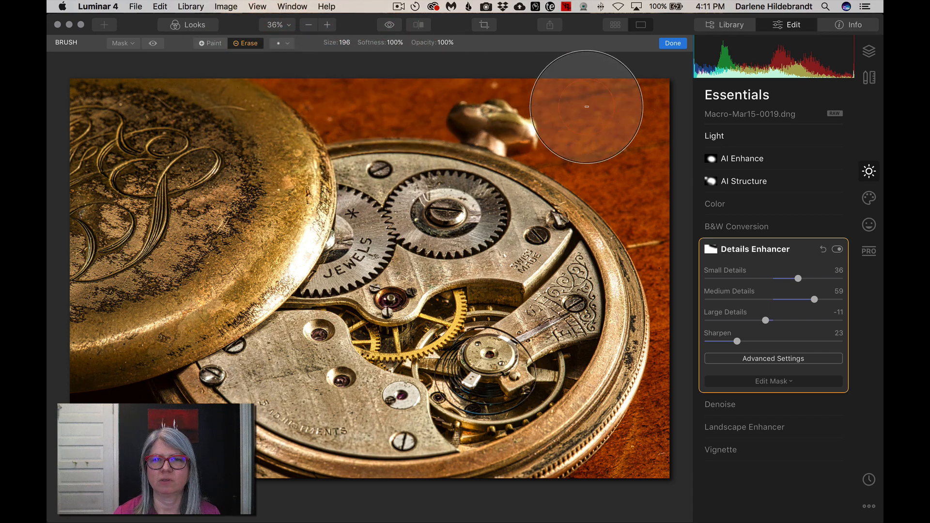
mouse_move(662, 221)
left_mouse_down()
mouse_move(667, 361)
mouse_move(662, 415)
mouse_move(639, 465)
left_mouse_up()
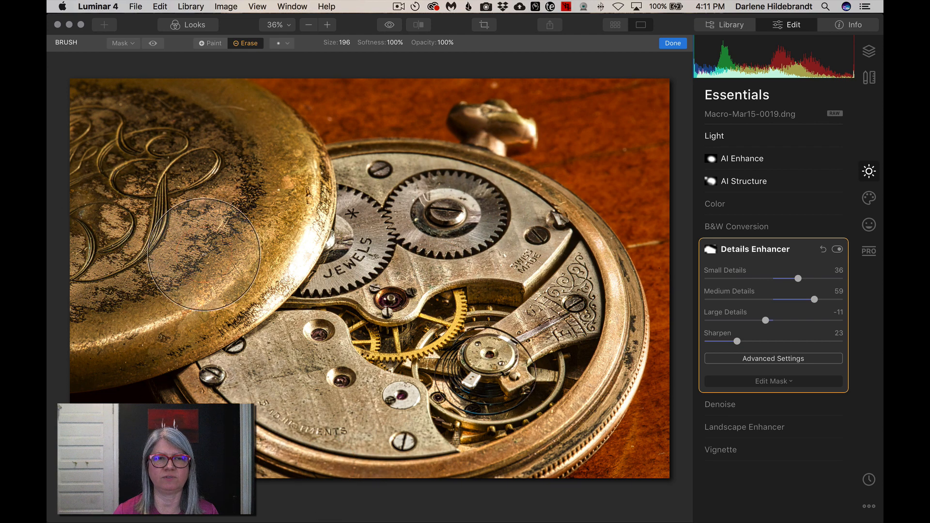
- Lower the mask brush opacity to 52%, switch it to painting and finish editing the Details Enhancer mask
left_click(442, 44)
left_click_drag(449, 57, 425, 57)
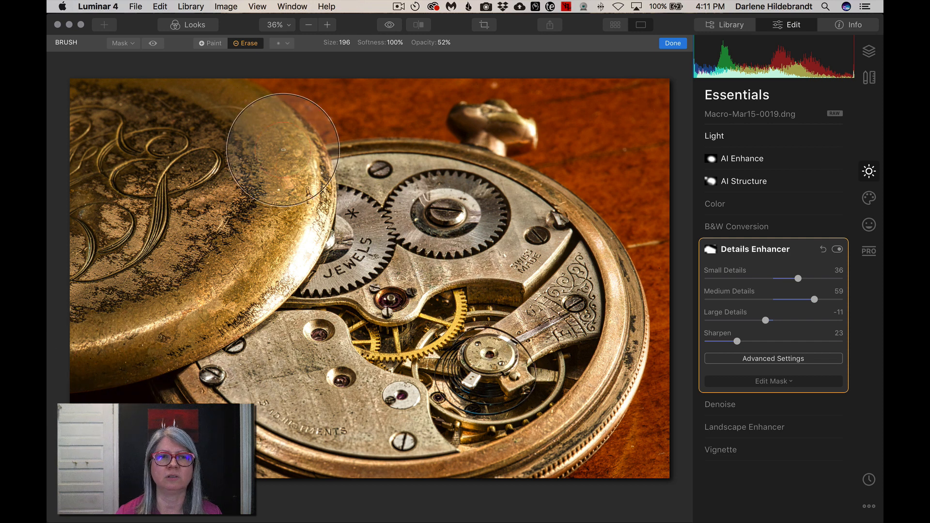
left_click(213, 44)
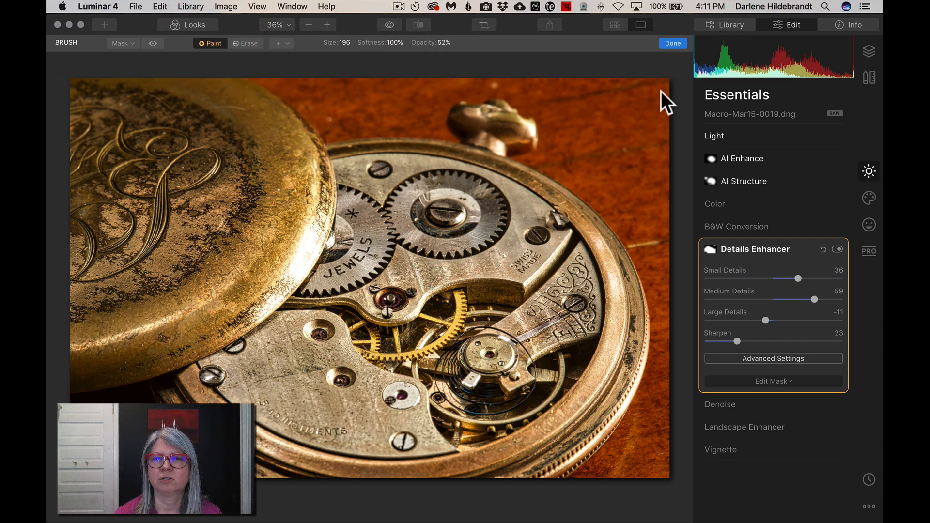
left_click(672, 43)
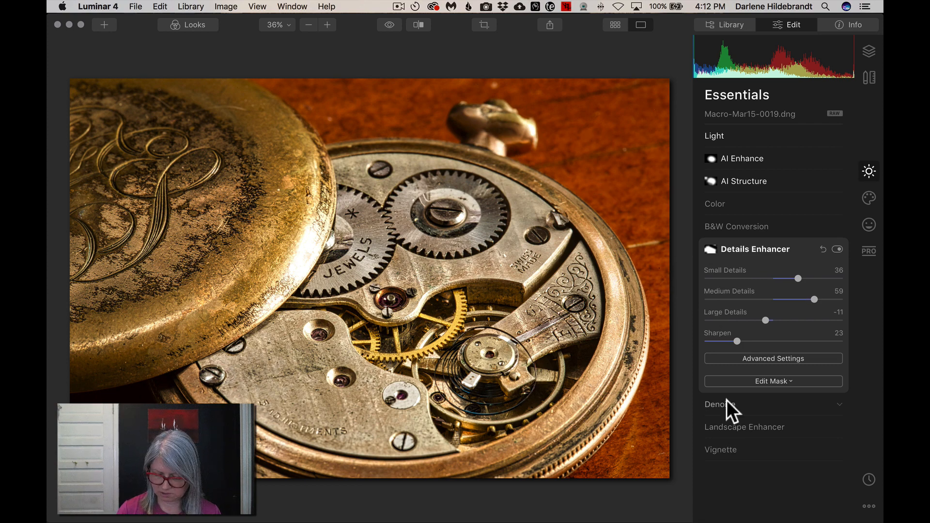
- Compare the photo with and without the masked Details Enhancer effect
key("backslash")
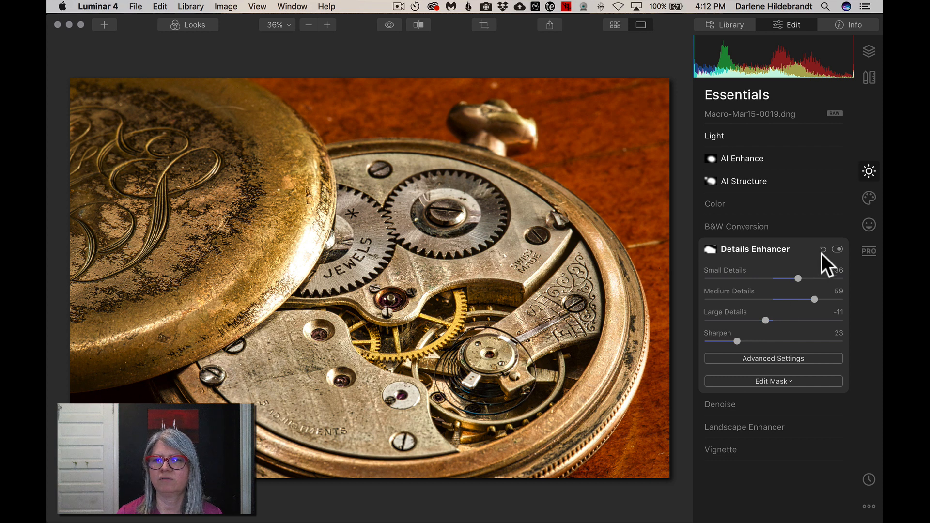
left_click(838, 249)
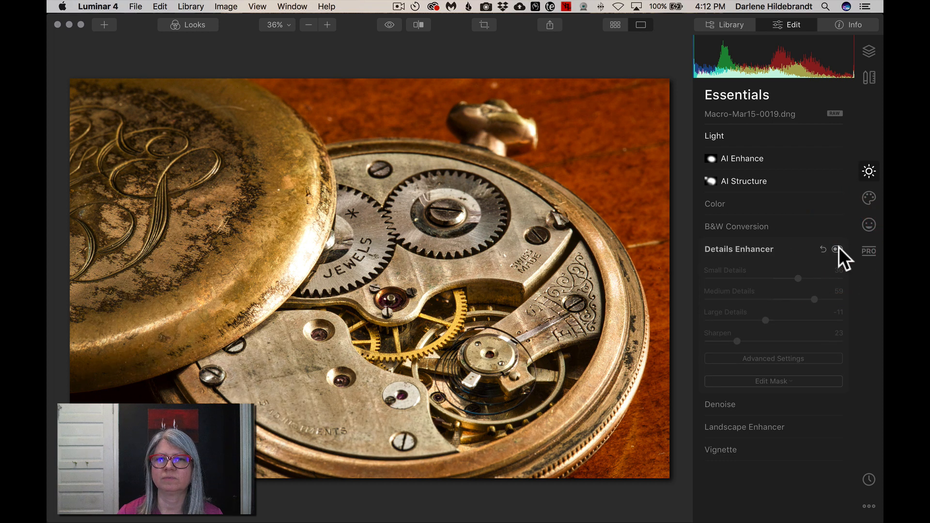
left_click(838, 248)
left_click(838, 248)
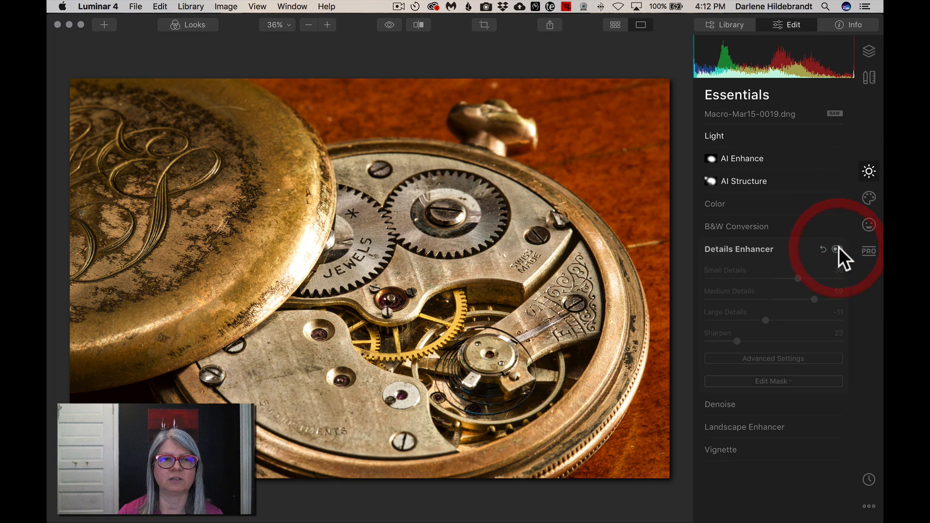
left_click(838, 249)
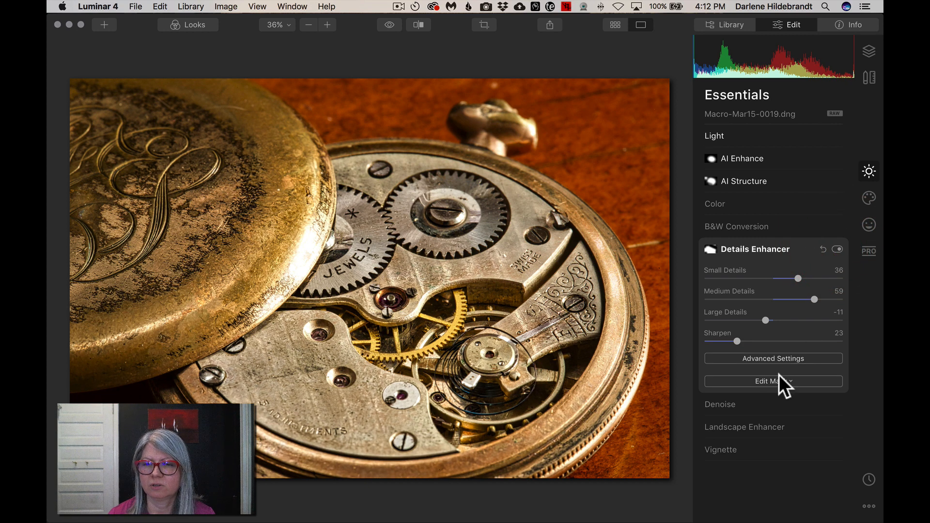
- Add a hard-edged vignette with Amount -79, Size 23, Roundness 37 and Feather -100
left_click(722, 449)
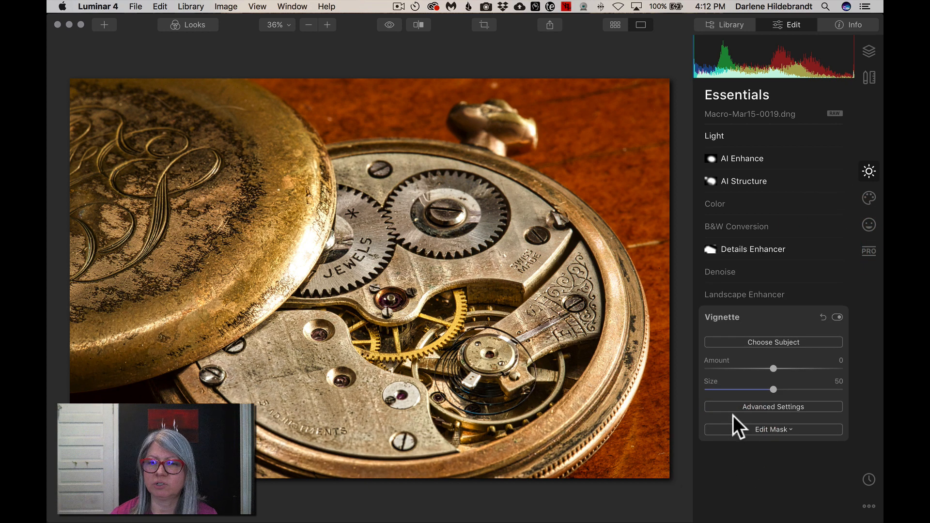
left_click(742, 367)
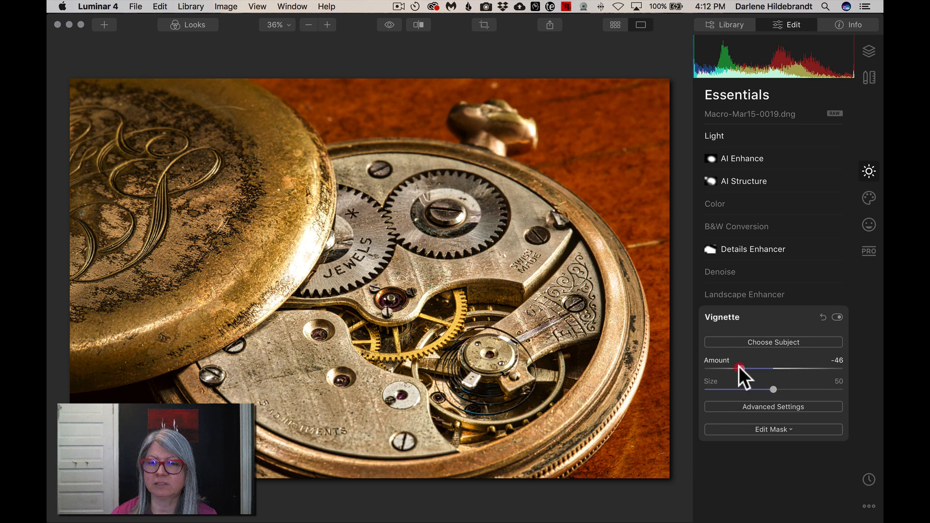
left_click(755, 406)
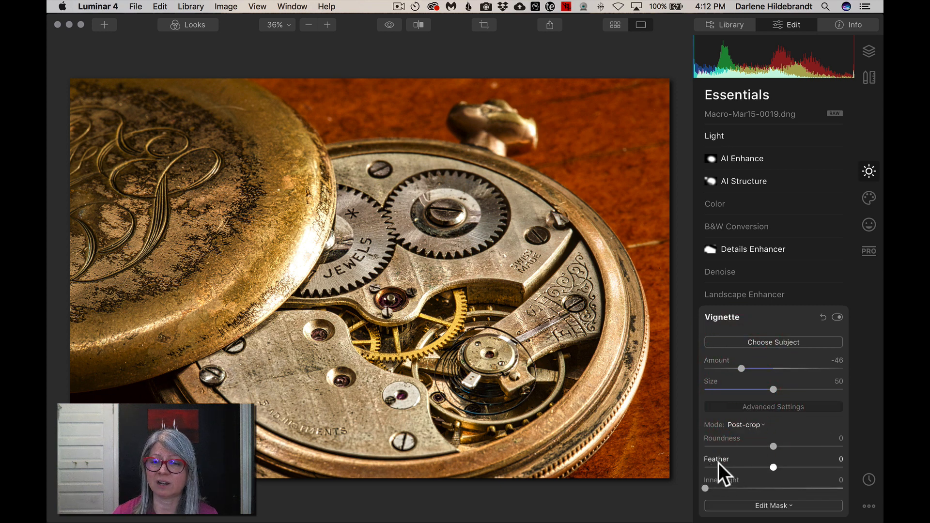
left_click_drag(719, 466, 700, 466)
left_click_drag(765, 444, 798, 441)
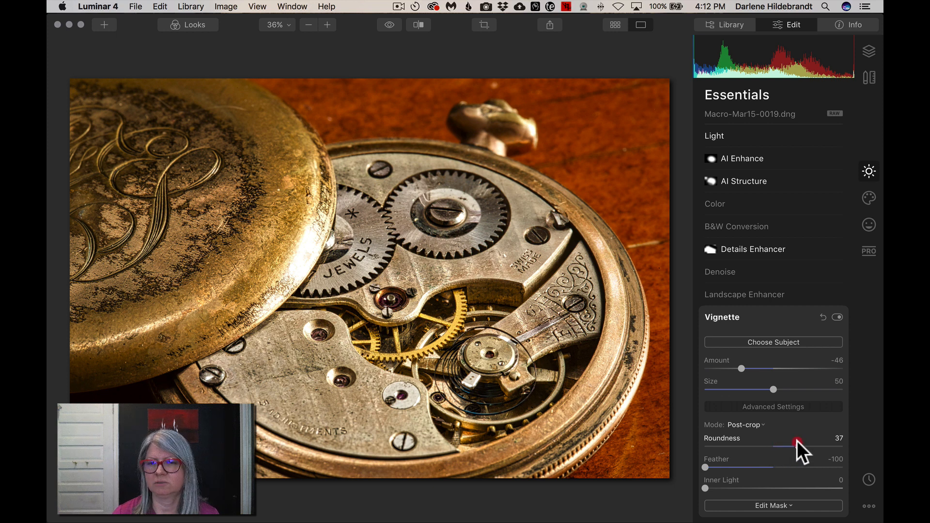
left_click(717, 368)
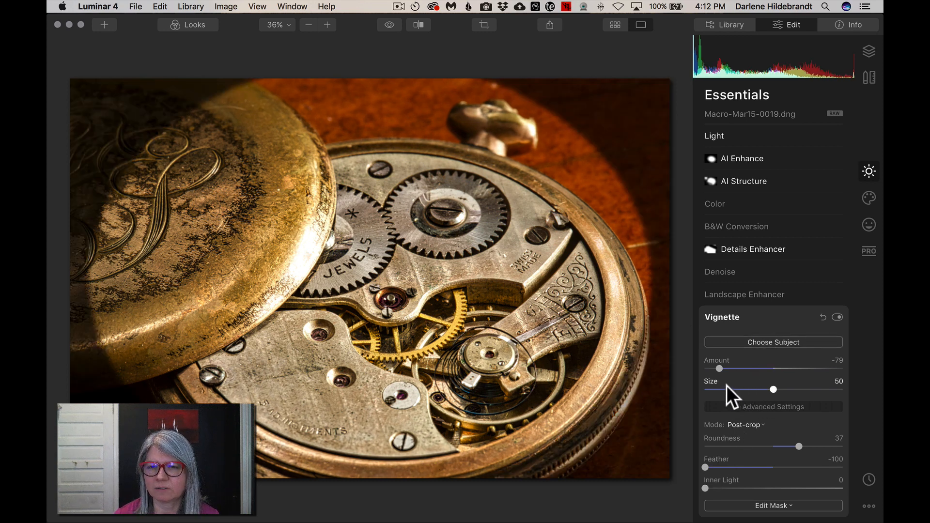
left_click(735, 388)
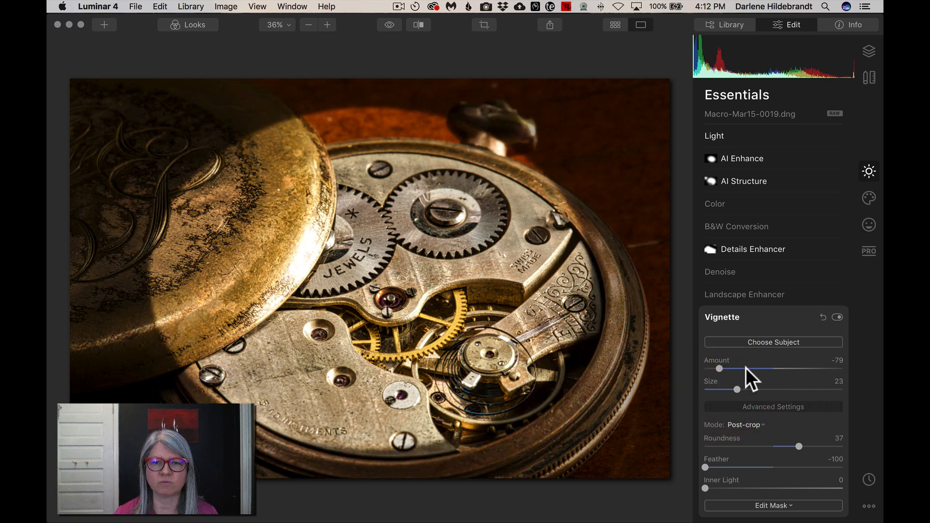
- Centre the vignette on the middle of the watch movement and soften it with Feather 0 and Amount -50
left_click(754, 342)
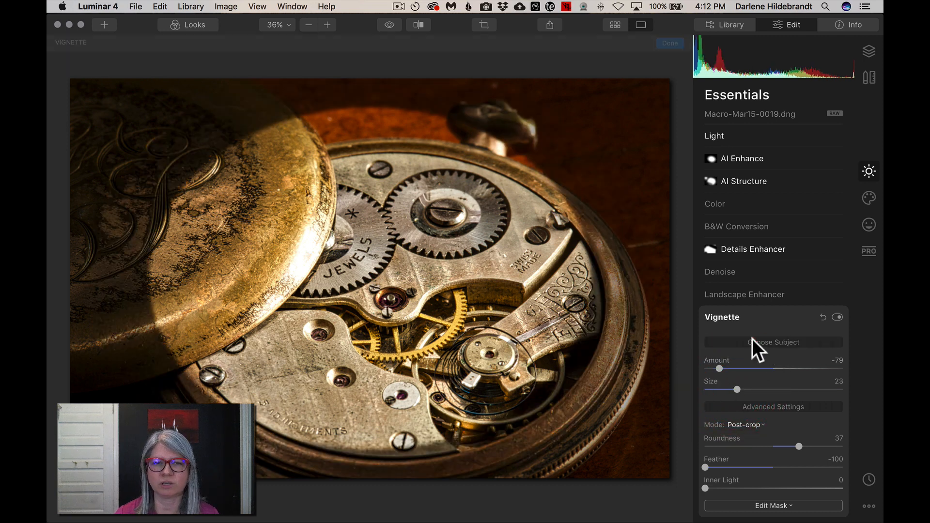
left_click(405, 302)
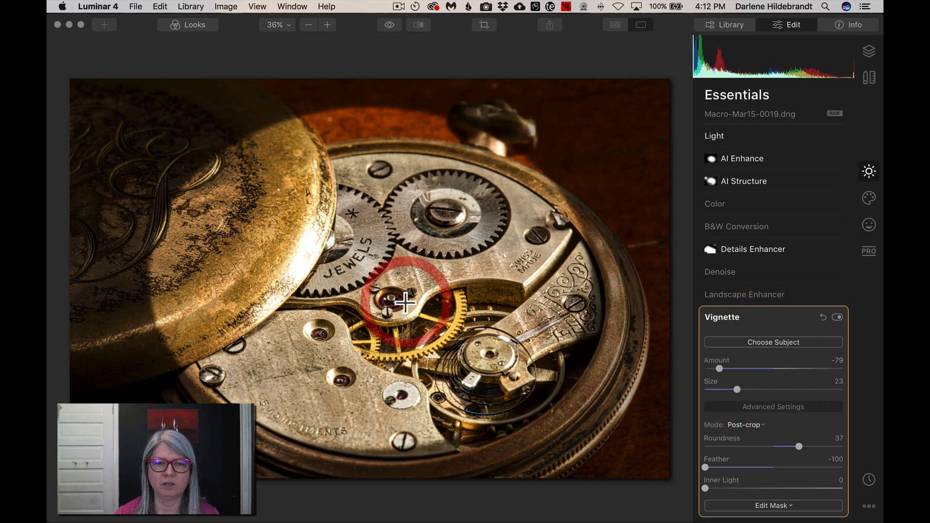
double_click(705, 467)
left_click_drag(719, 368, 739, 368)
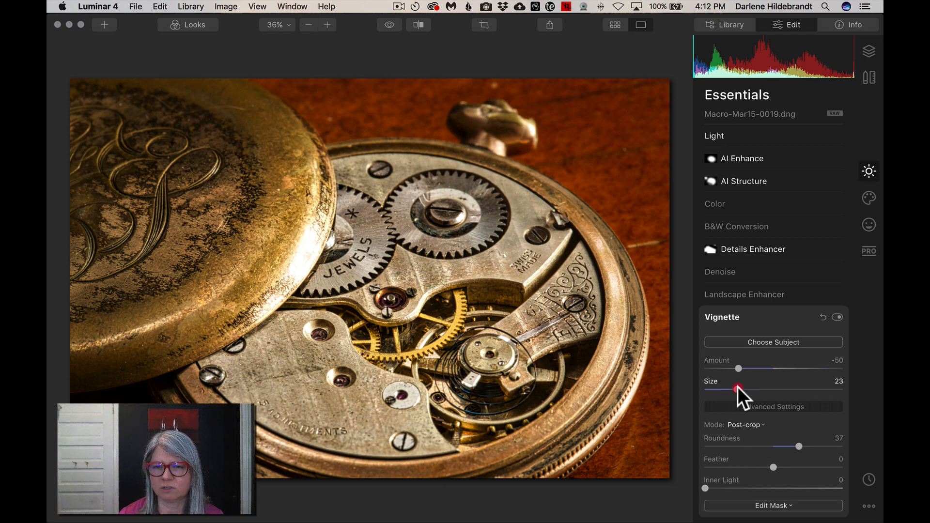
- Set the vignette's Roundness to 25, Feather to -98, Amount to -77 and Size to 33
left_click_drag(737, 388, 746, 388)
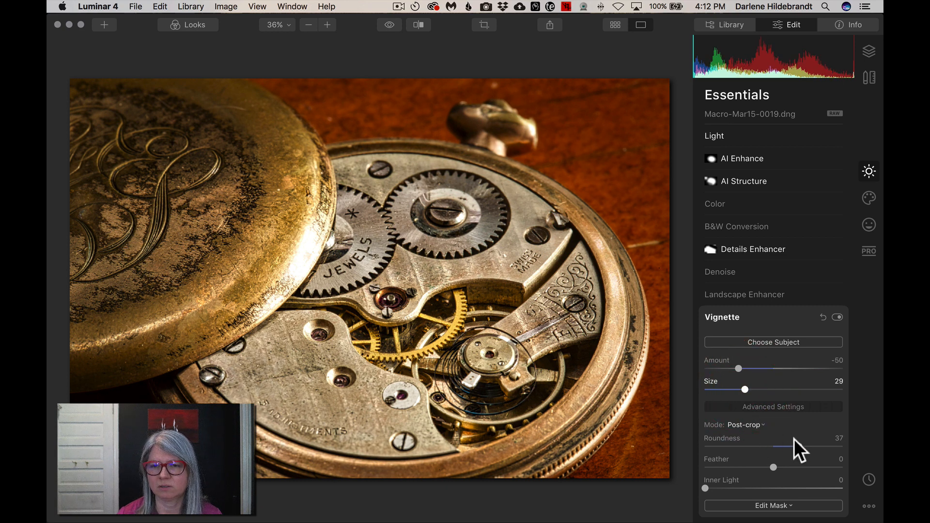
left_click_drag(796, 447, 789, 444)
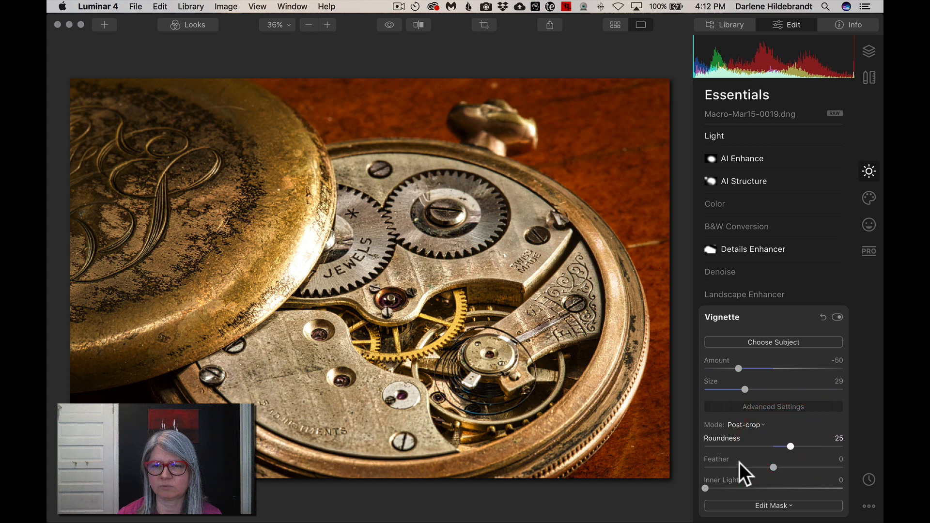
left_click_drag(735, 465, 702, 464)
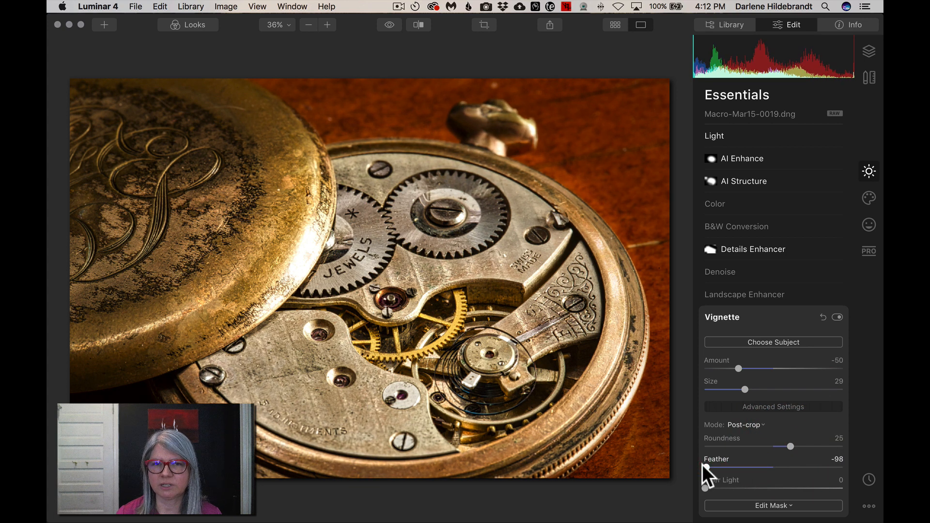
left_click(721, 368)
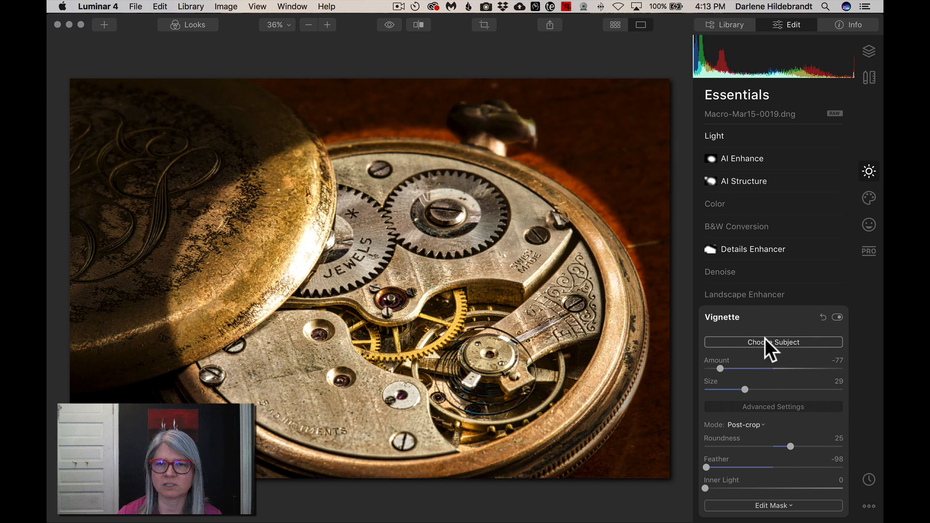
left_click(748, 388)
left_click(753, 386)
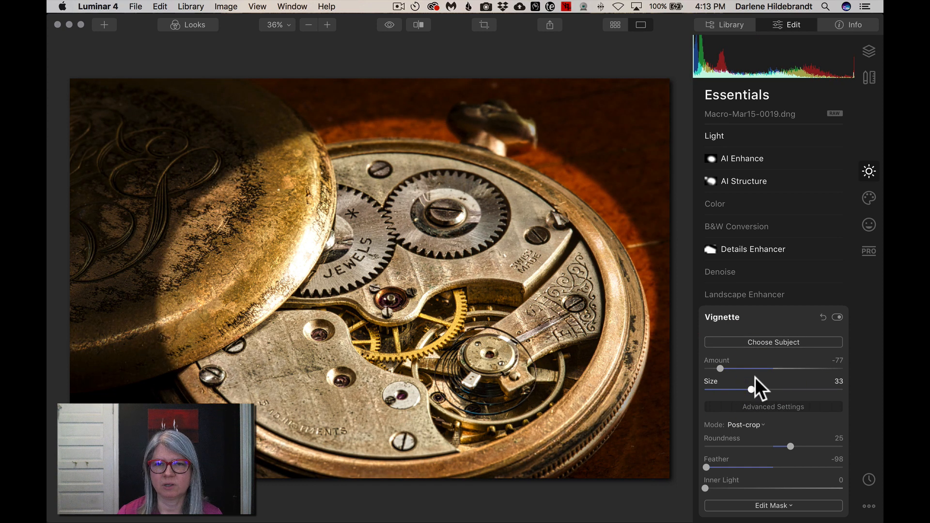
- Recentre the vignette near the small jewel in the middle of the watch movement and soften it with Feather 0 and Amount -49
left_click(757, 342)
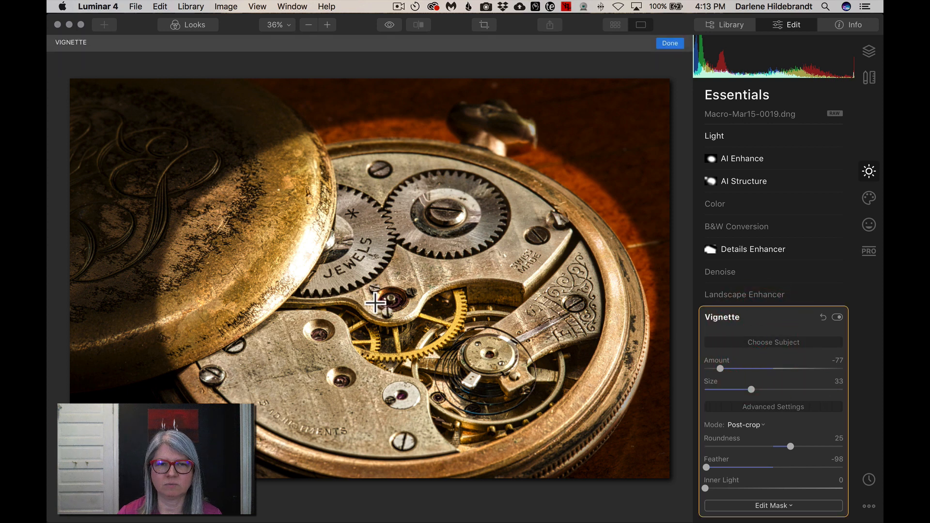
left_click(376, 302)
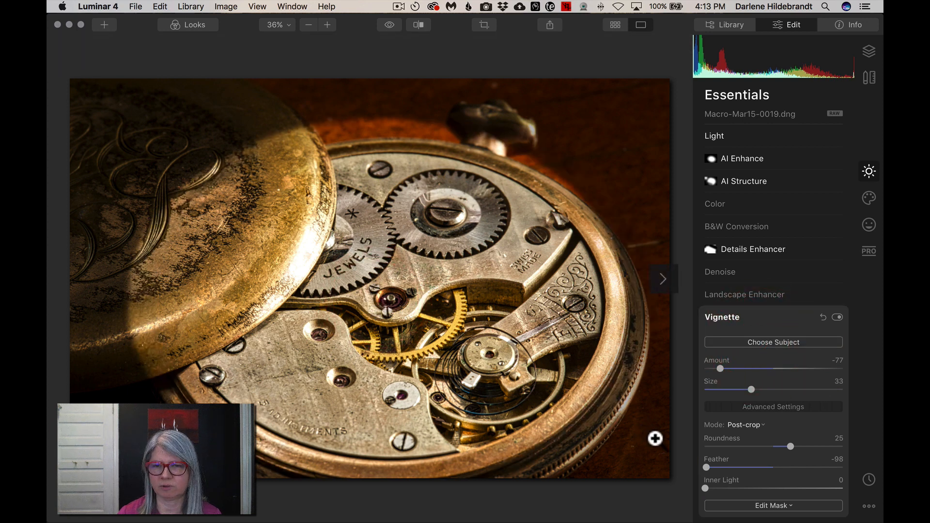
double_click(704, 465)
left_click_drag(722, 364, 739, 362)
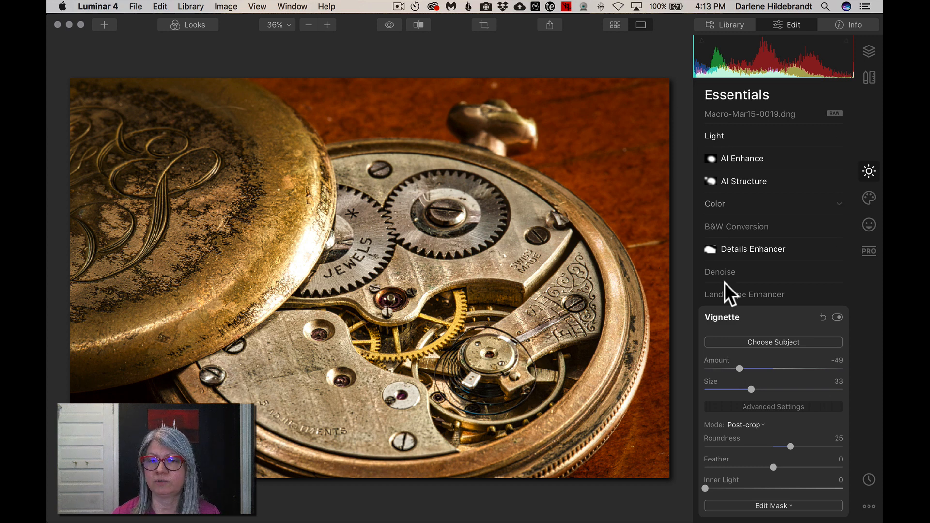
left_click(726, 316)
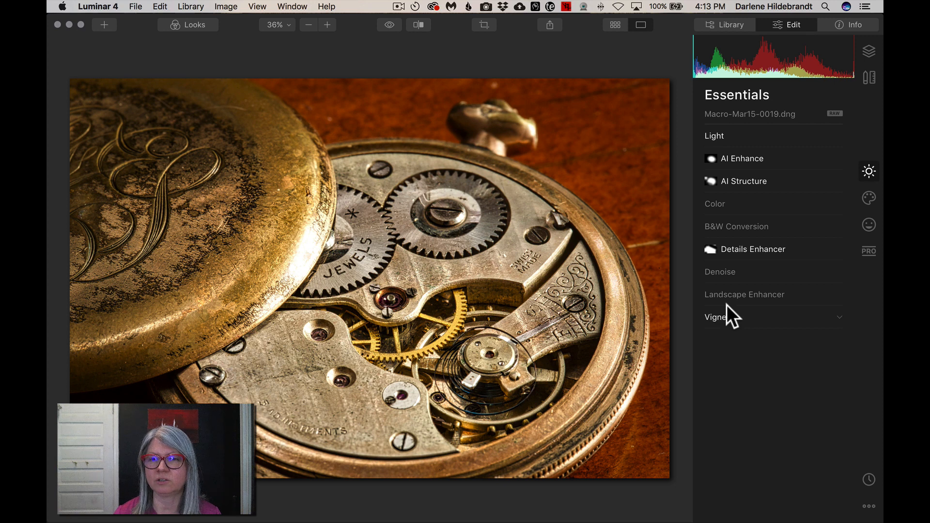
left_click(719, 135)
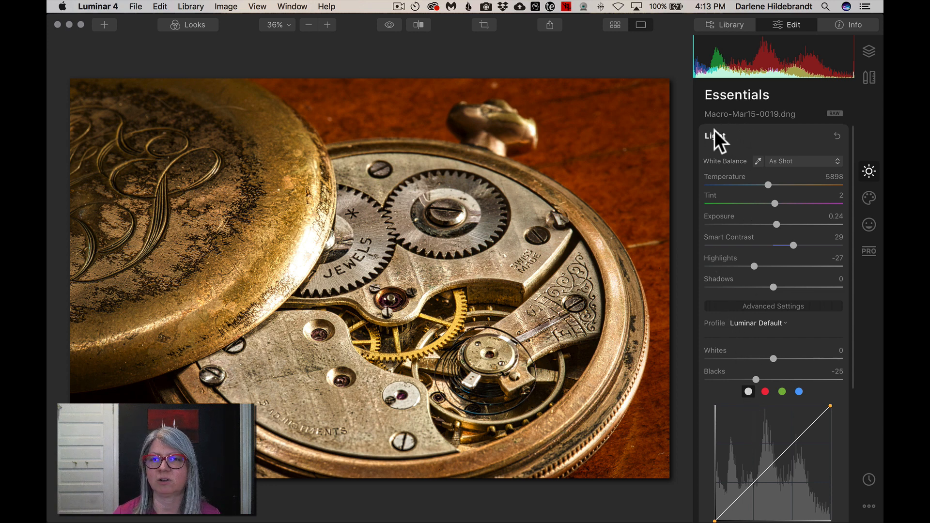
left_click(717, 136)
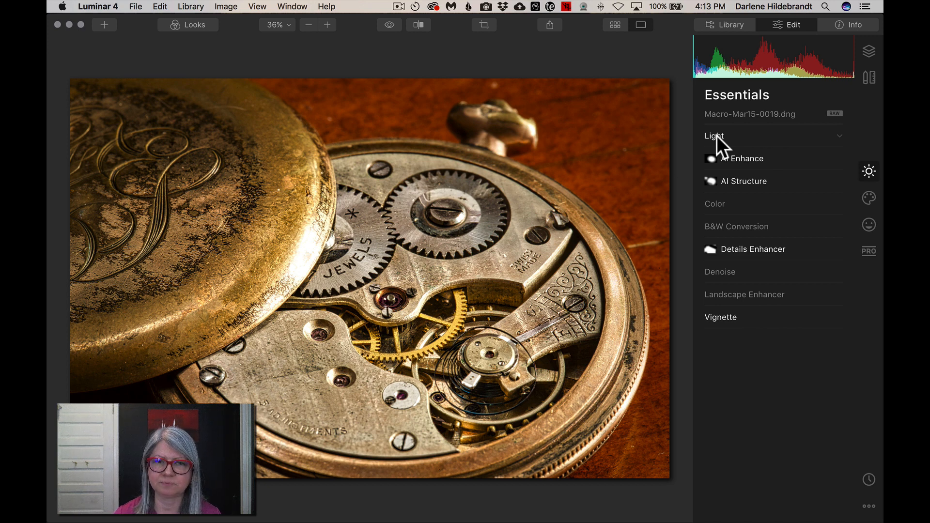
left_click(869, 198)
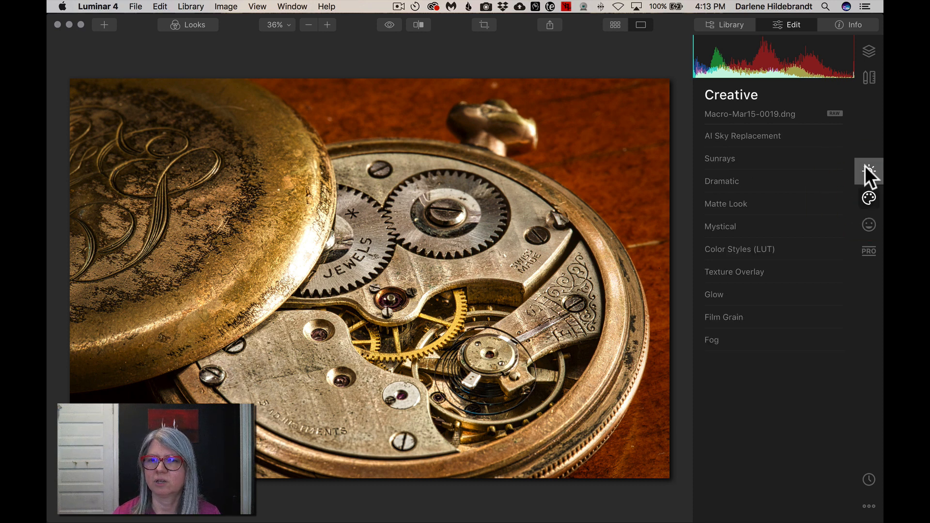
left_click(868, 171)
- Set the Landscape Enhancer's Golden Hour to 20 and compare the photo with and without the effect
left_click(731, 295)
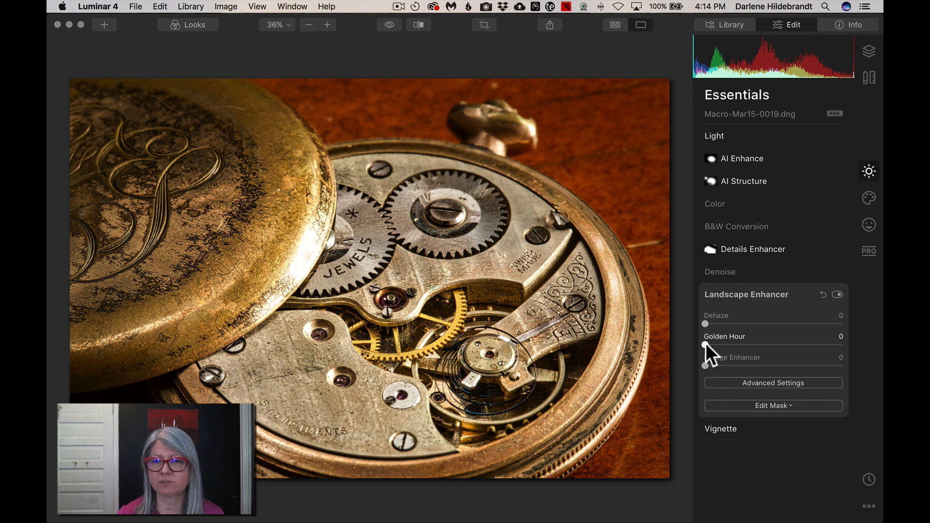
left_click_drag(706, 343, 813, 339)
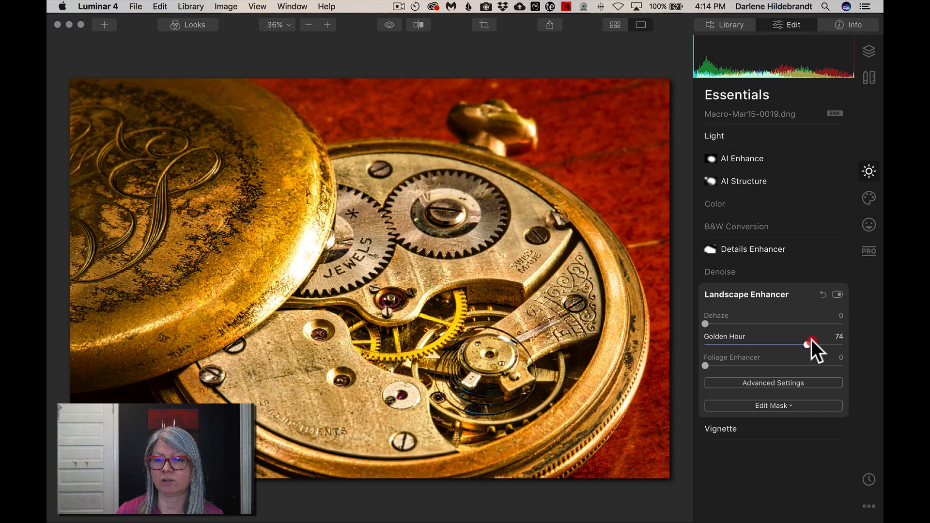
left_click_drag(812, 339, 735, 335)
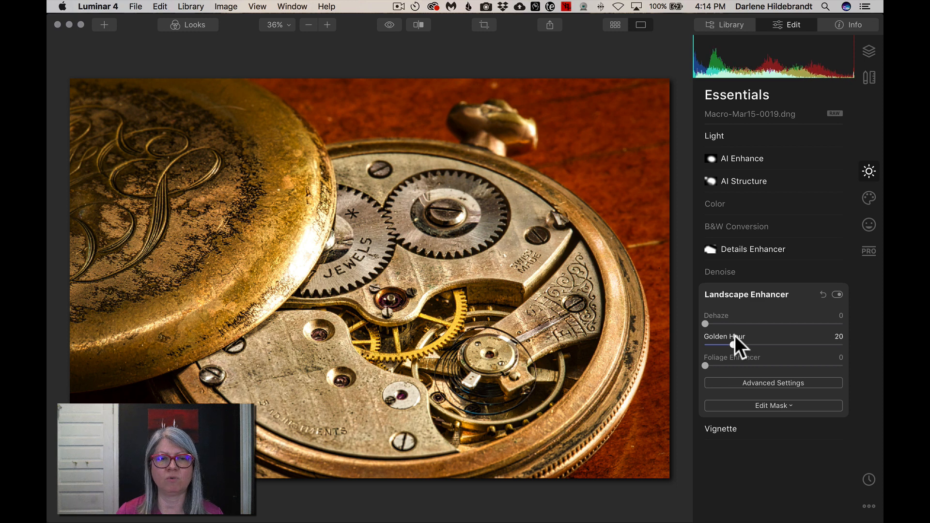
left_click(837, 294)
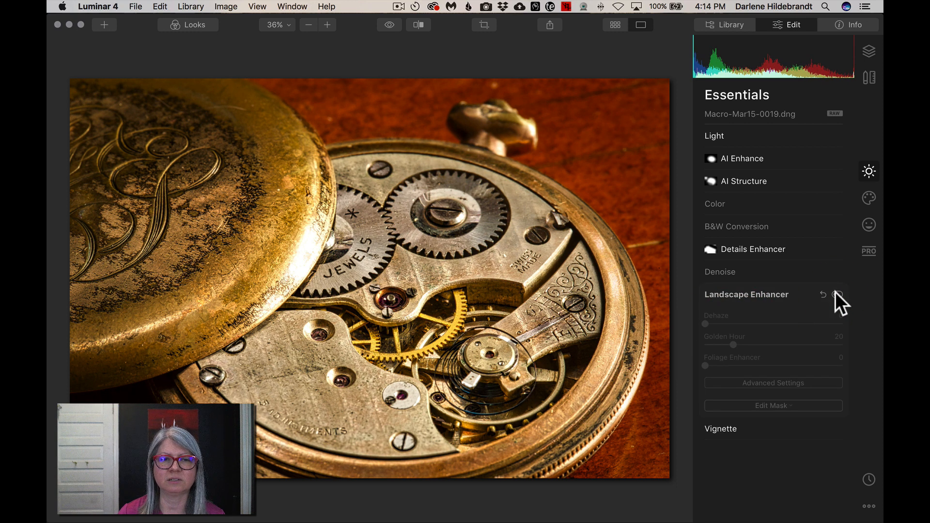
left_click(836, 294)
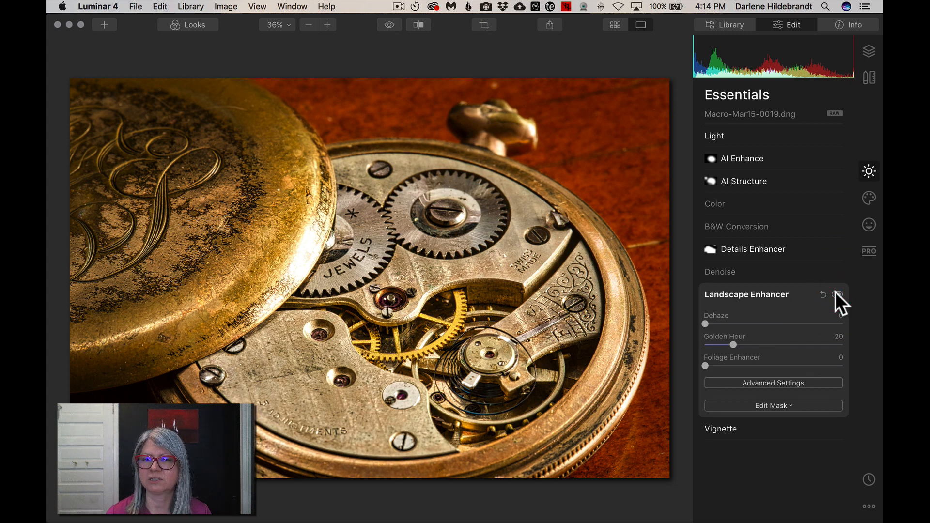
left_click(746, 294)
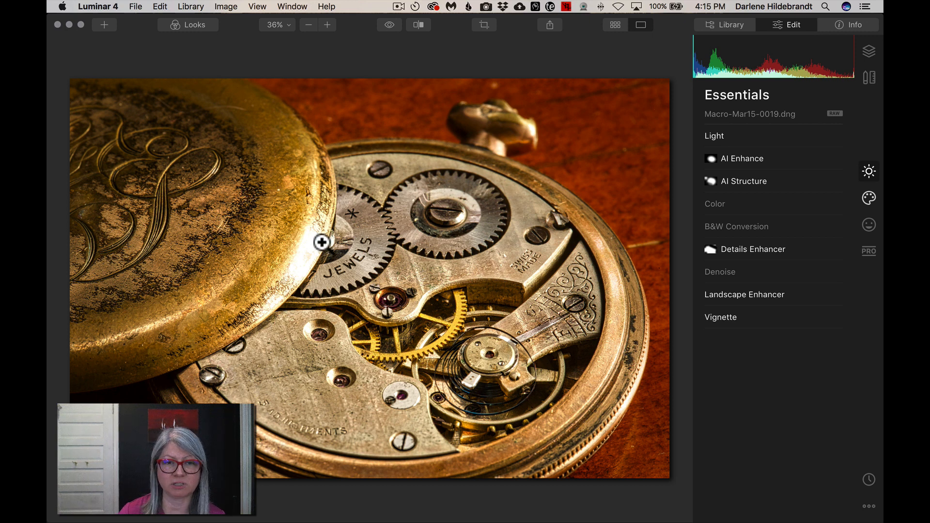
- Add a Glow effect of type Soft Glow with Amount 44 and compare the photo with and without it
left_click(868, 199)
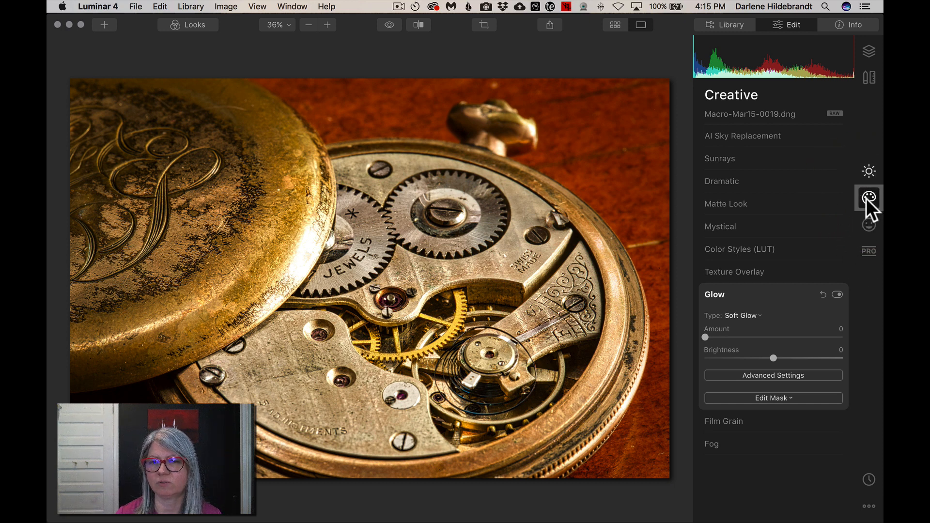
left_click(712, 295)
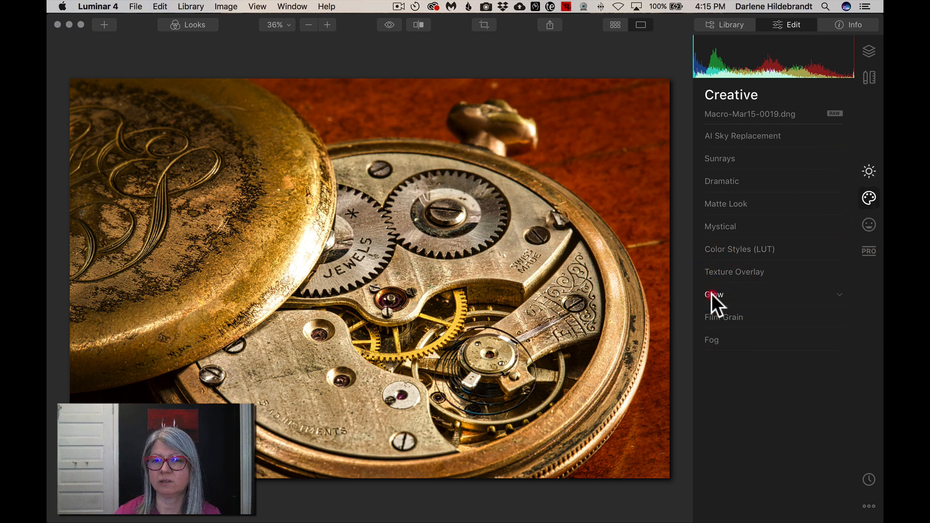
left_click(712, 293)
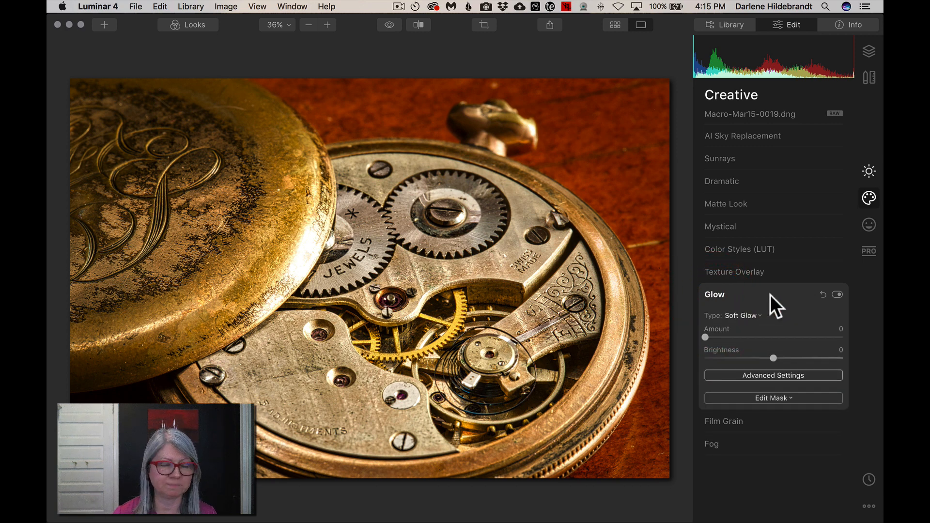
left_click(744, 316)
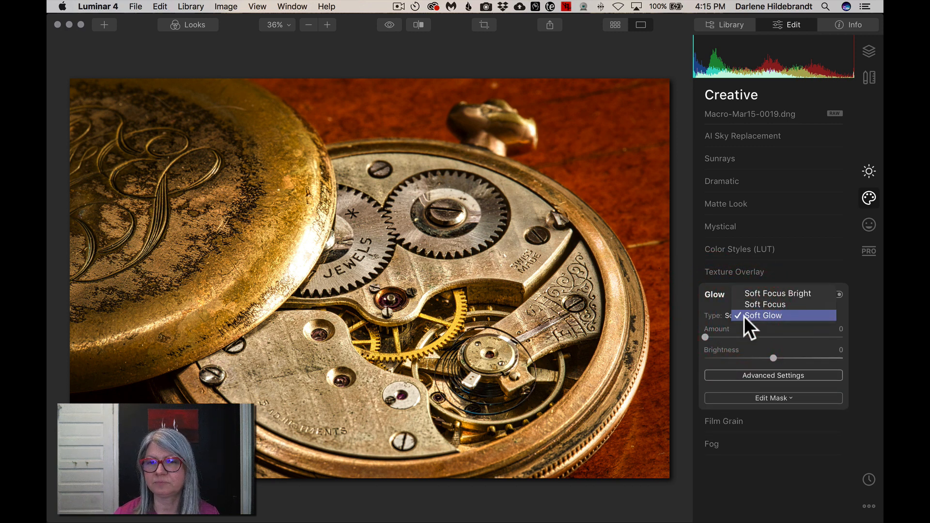
left_click(771, 313)
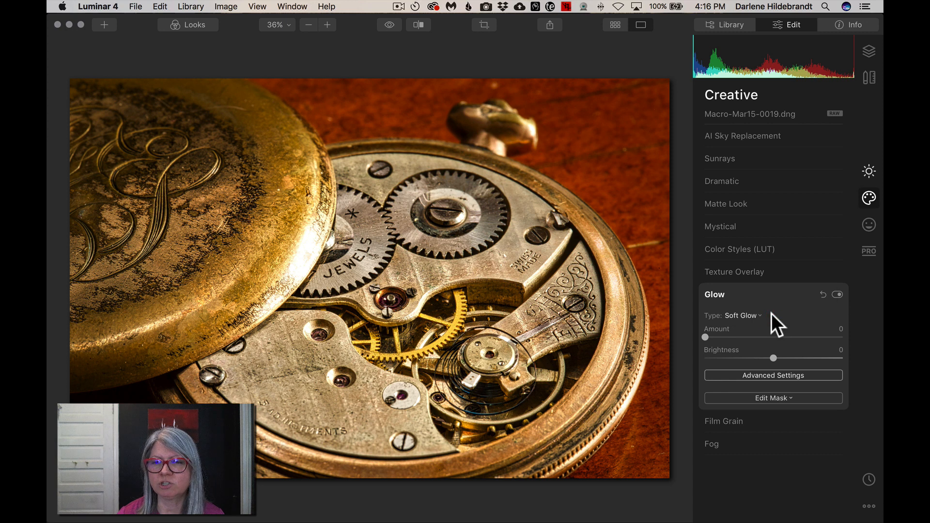
left_click(766, 337)
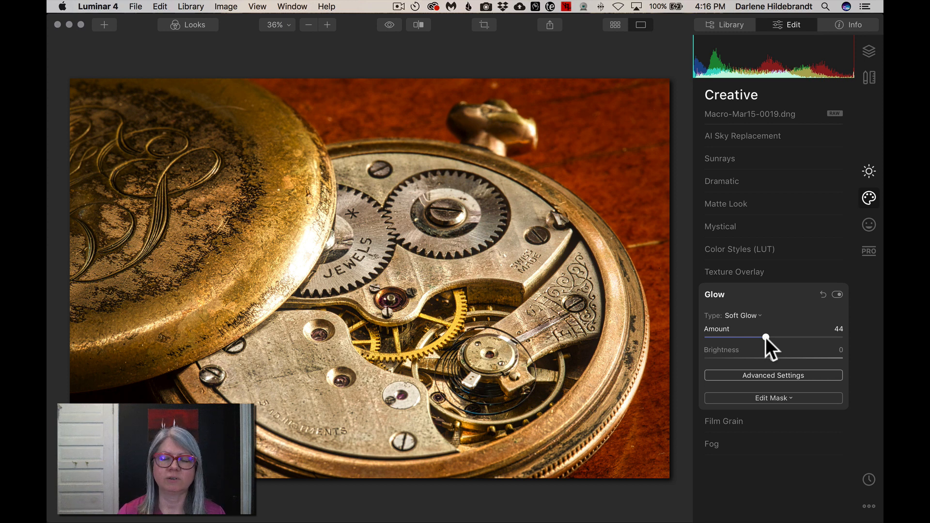
left_click(836, 295)
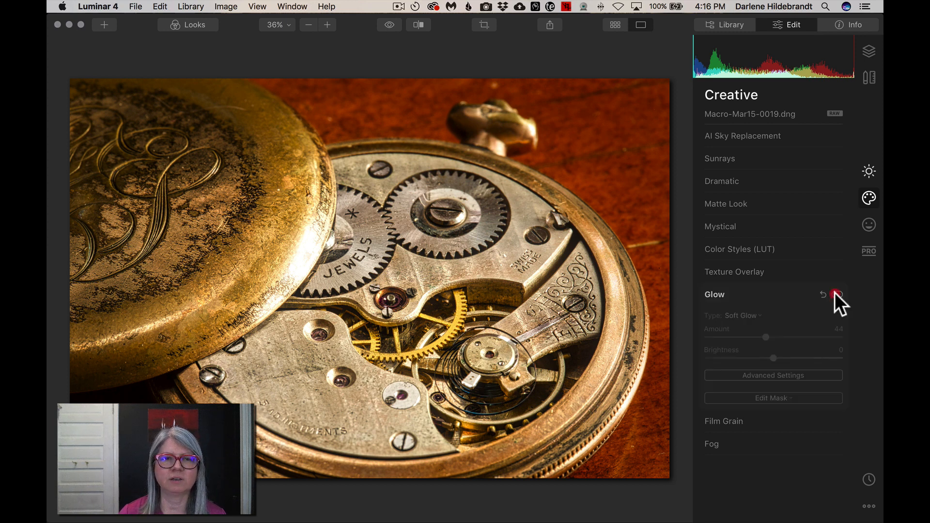
left_click(836, 295)
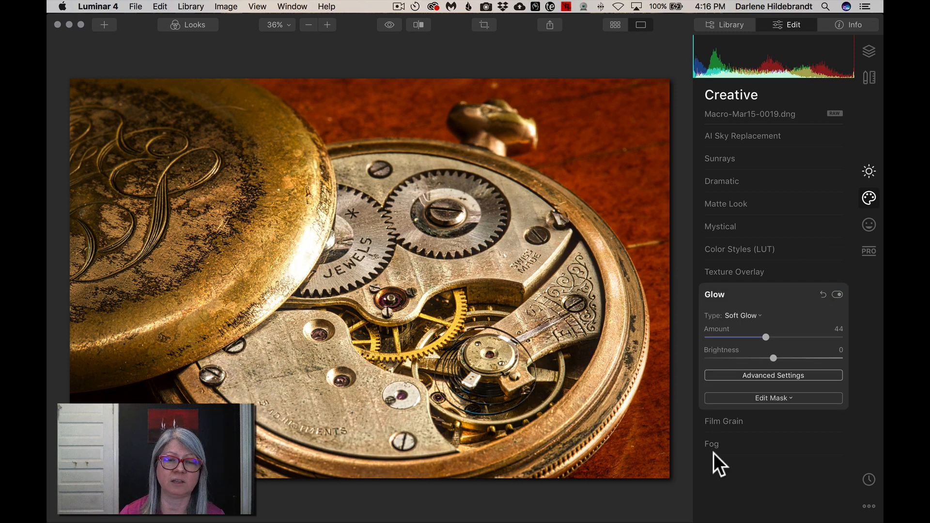
- Raise the Glow Amount to 70 and change its type to Soft Focus
left_click(803, 337)
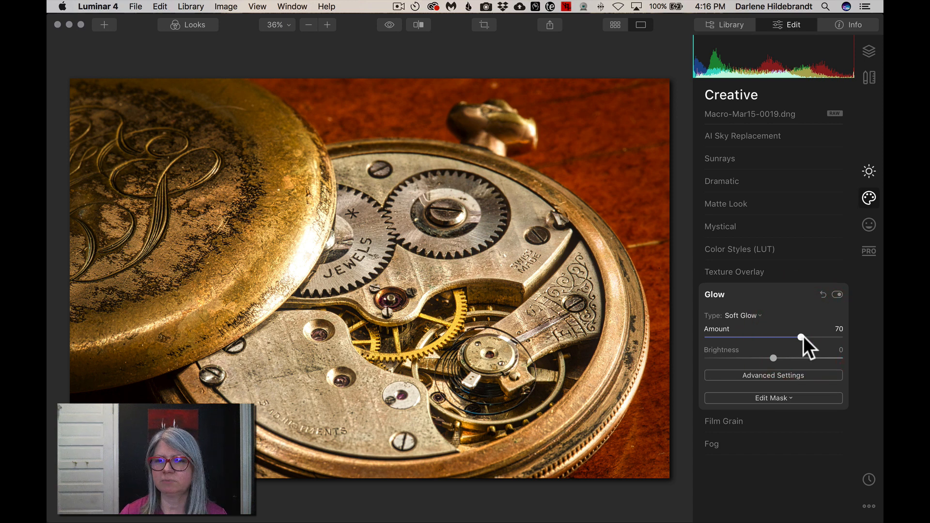
mouse_move(804, 337)
left_mouse_down()
mouse_move(745, 336)
mouse_move(804, 335)
left_mouse_up()
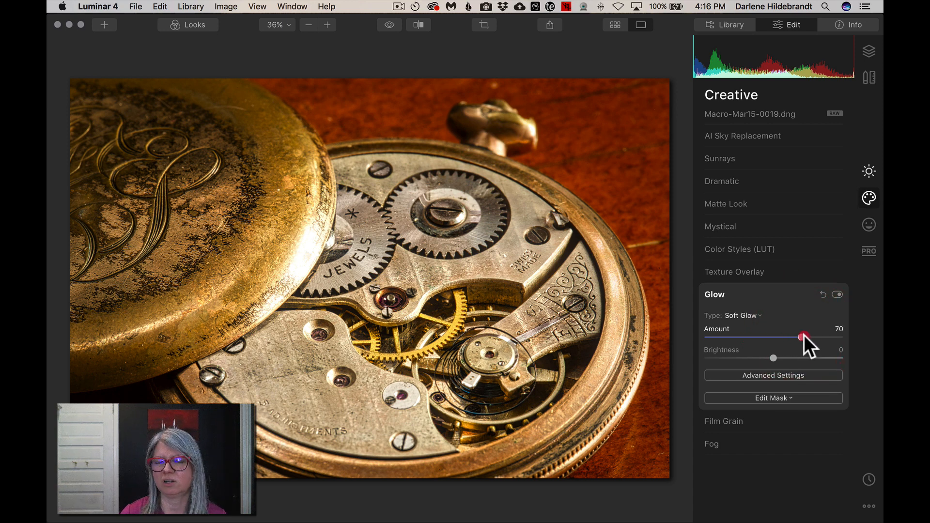
left_click(740, 311)
left_click(743, 306)
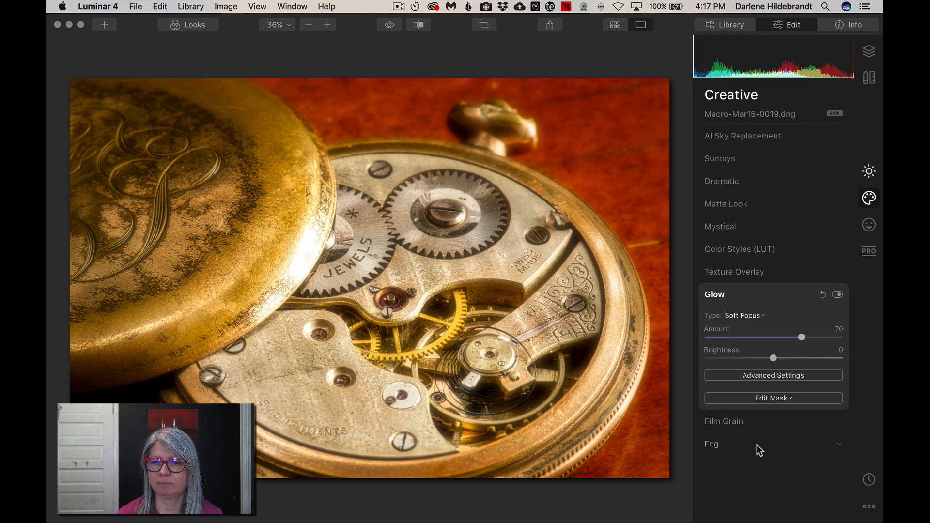
- Brush a mask for the Glow effect along the edge of the watch lid with brush Size 100 and Opacity 52%
left_click(771, 399)
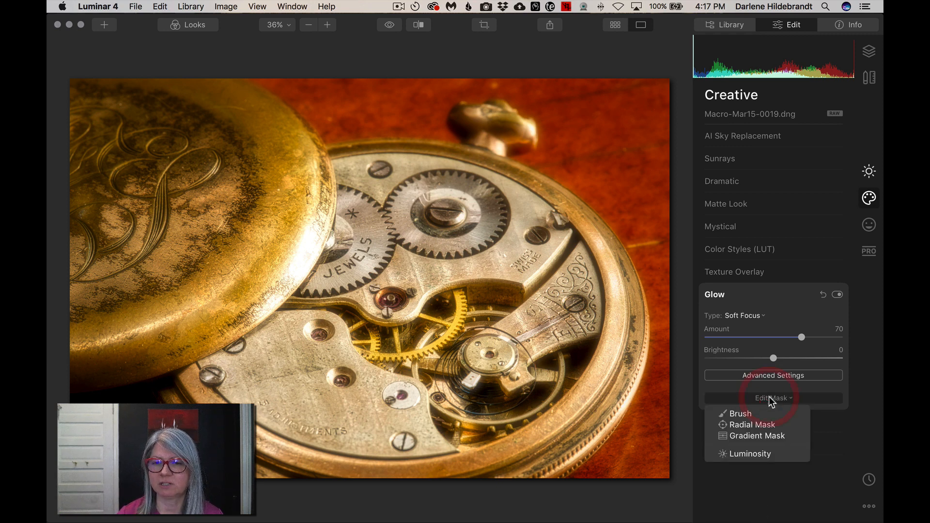
left_click(722, 412)
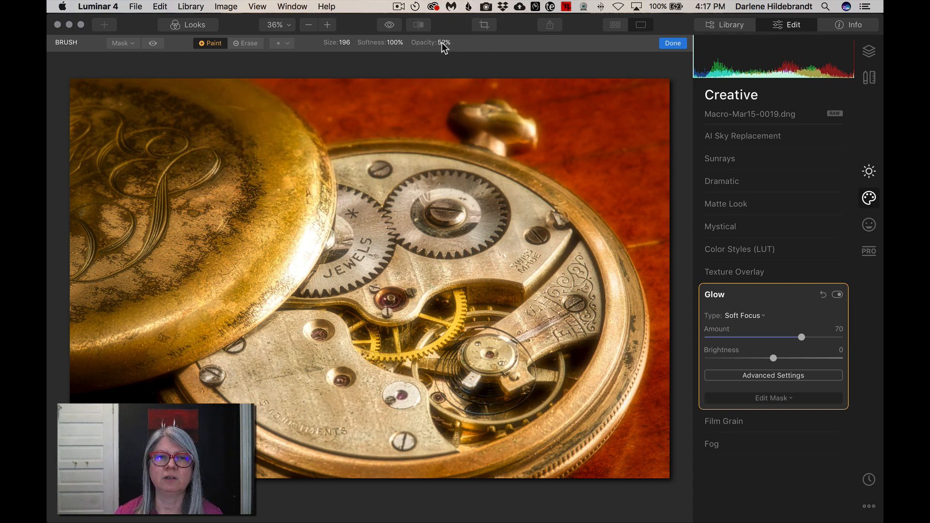
key("bracketleft")
key("bracketleft")
key("bracketleft")
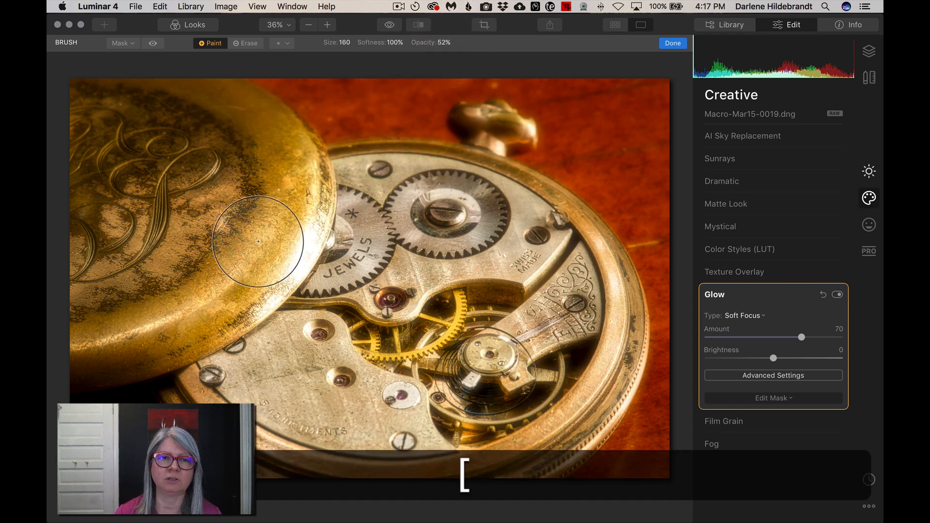
key("bracketleft")
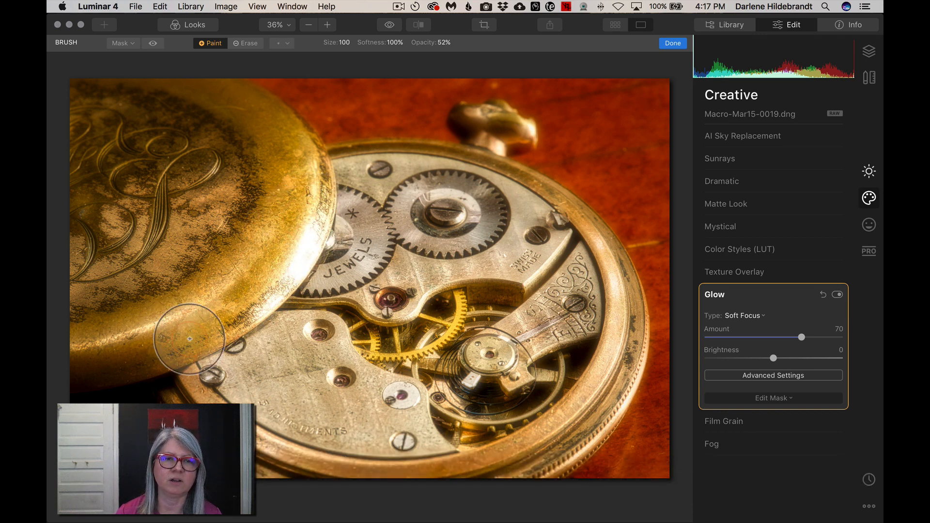
left_click(312, 197)
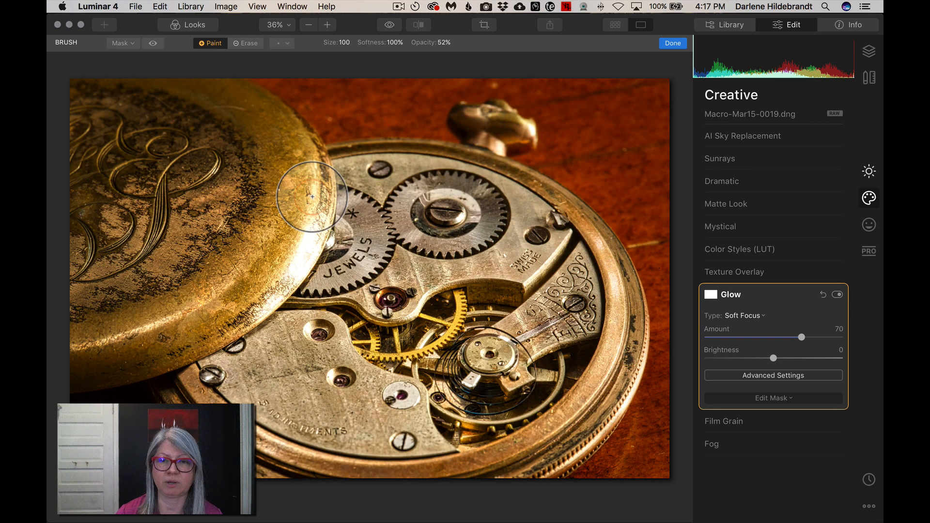
left_click(308, 228)
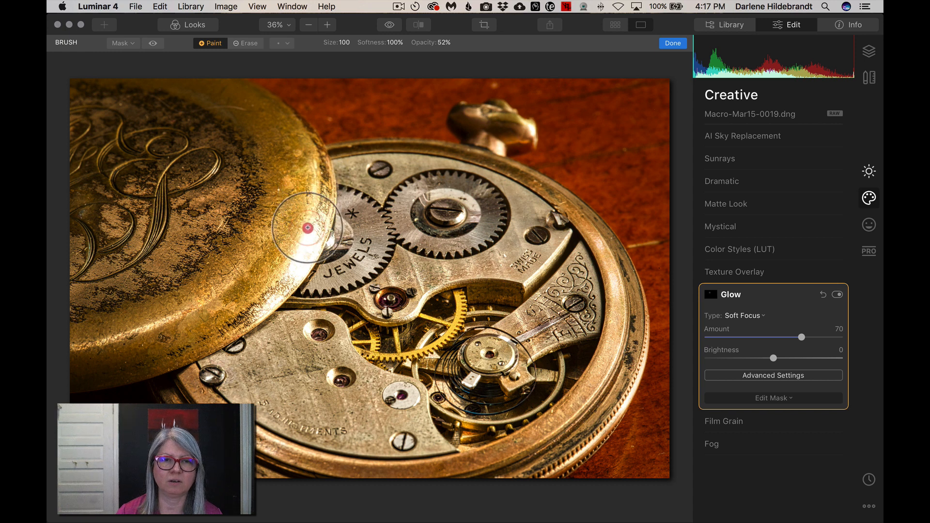
mouse_move(307, 228)
left_mouse_down()
mouse_move(251, 294)
mouse_move(153, 332)
mouse_move(61, 353)
left_mouse_up()
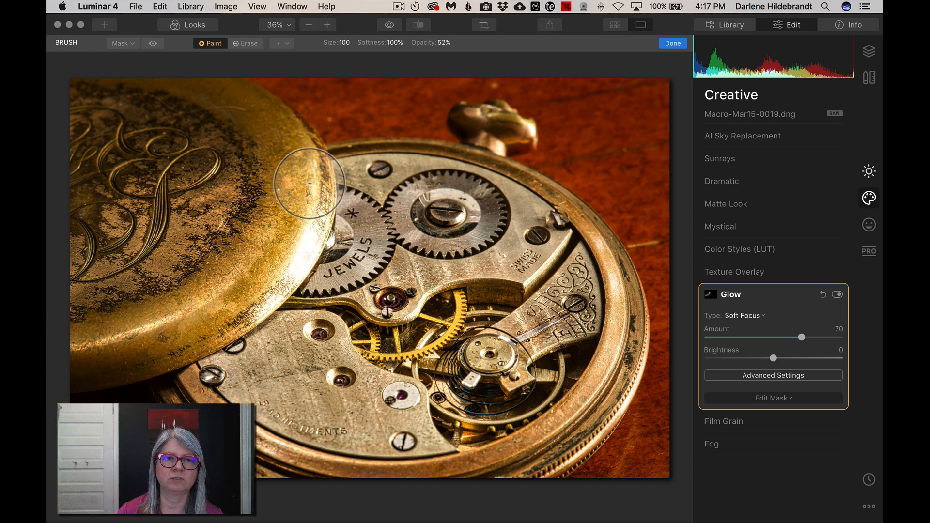
mouse_move(310, 183)
left_mouse_down()
mouse_move(289, 274)
mouse_move(239, 305)
mouse_move(50, 366)
left_mouse_up()
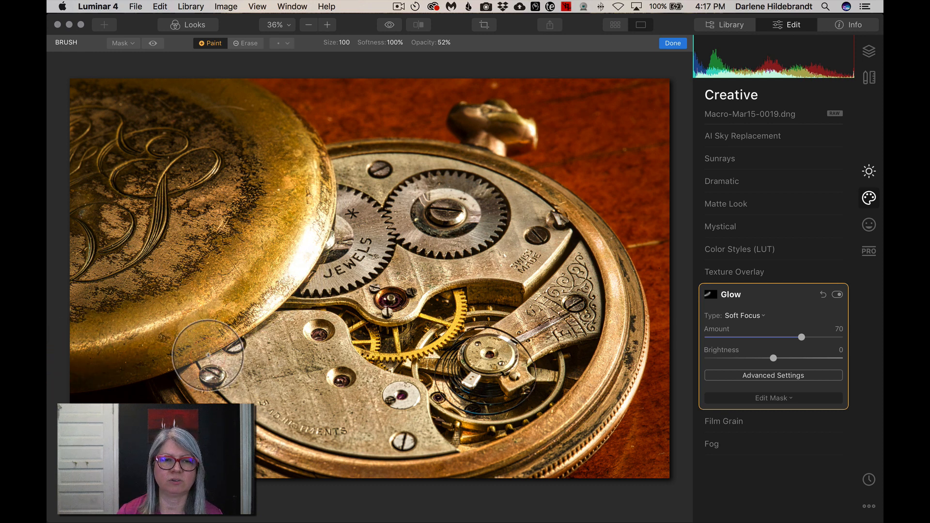
mouse_move(210, 380)
left_mouse_down()
mouse_move(236, 414)
mouse_move(277, 438)
mouse_move(369, 460)
mouse_move(414, 458)
mouse_move(300, 453)
mouse_move(244, 425)
mouse_move(213, 395)
left_mouse_up()
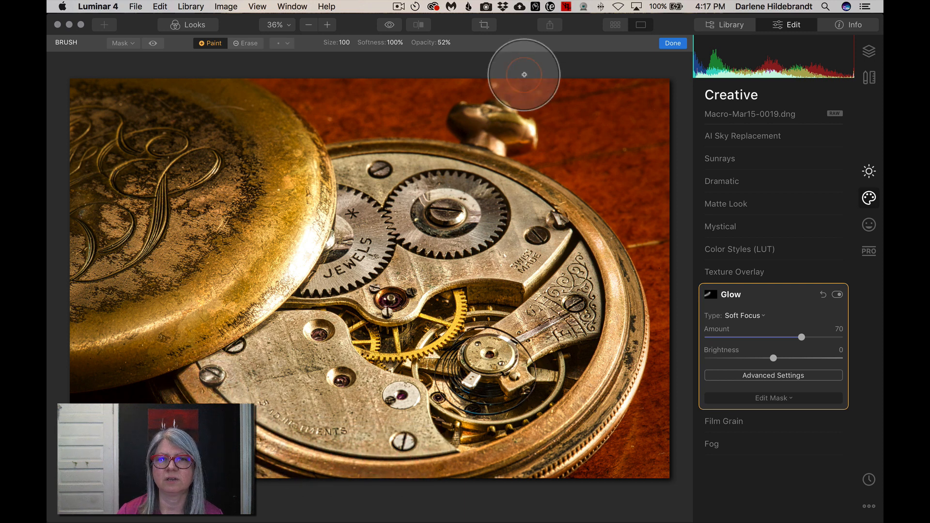
- Extend the Glow mask over the winding crown and the outer rim of the watch case, and finish masking
mouse_move(535, 104)
left_mouse_down()
mouse_move(544, 124)
mouse_move(468, 119)
mouse_move(536, 129)
mouse_move(523, 133)
left_mouse_up()
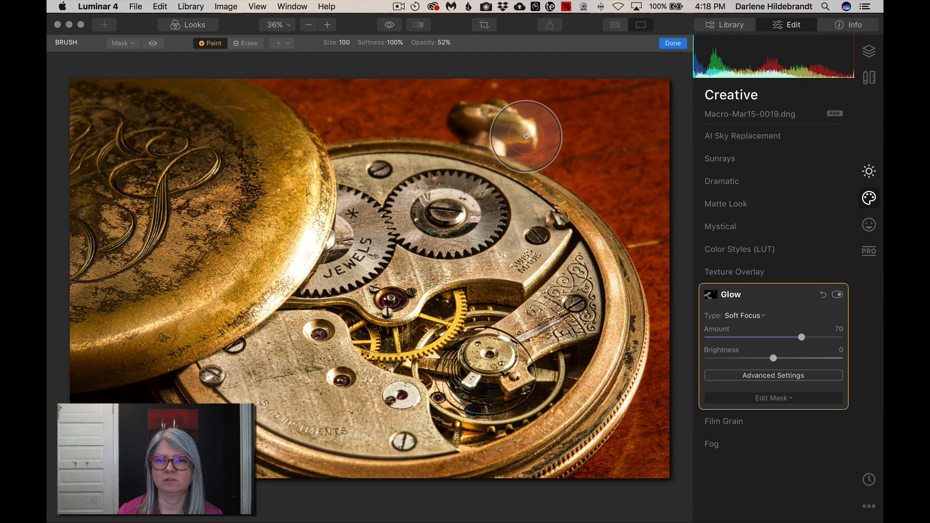
mouse_move(623, 374)
left_mouse_down()
mouse_move(615, 407)
mouse_move(632, 357)
mouse_move(609, 407)
mouse_move(604, 246)
mouse_move(608, 308)
left_mouse_up()
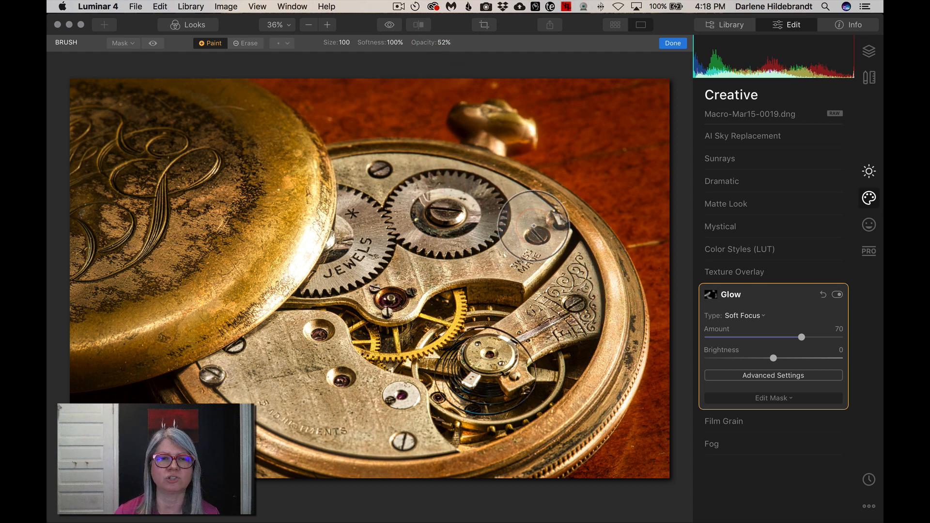
left_click(667, 43)
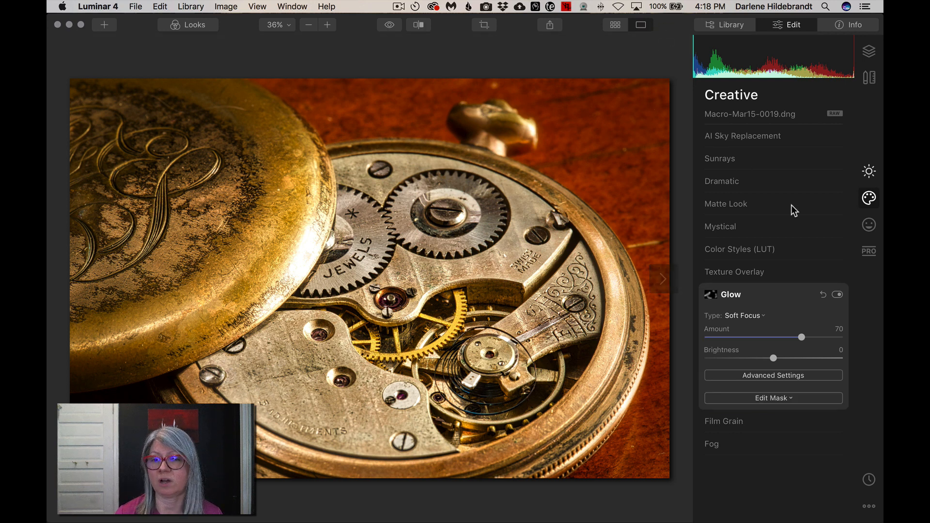
- Compare the photo with and without the masked Glow effect
left_click(838, 296)
left_click(838, 295)
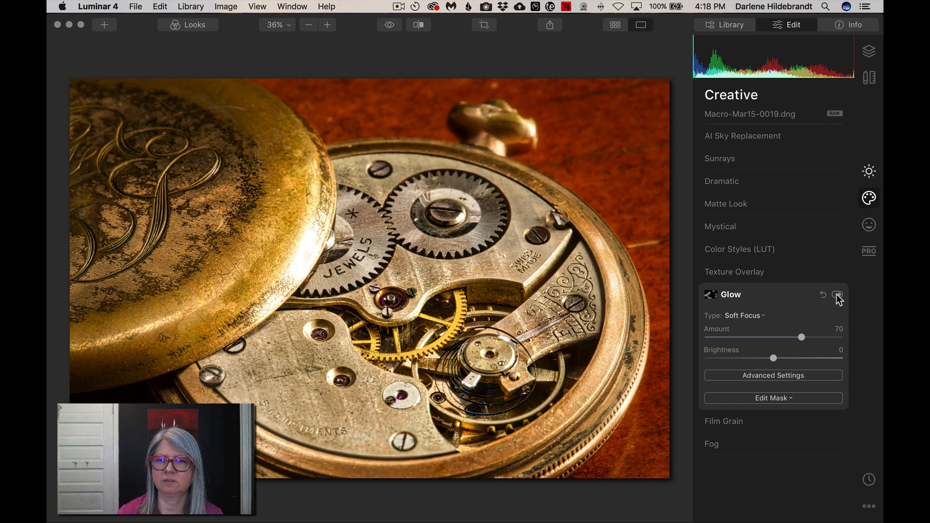
left_click(838, 295)
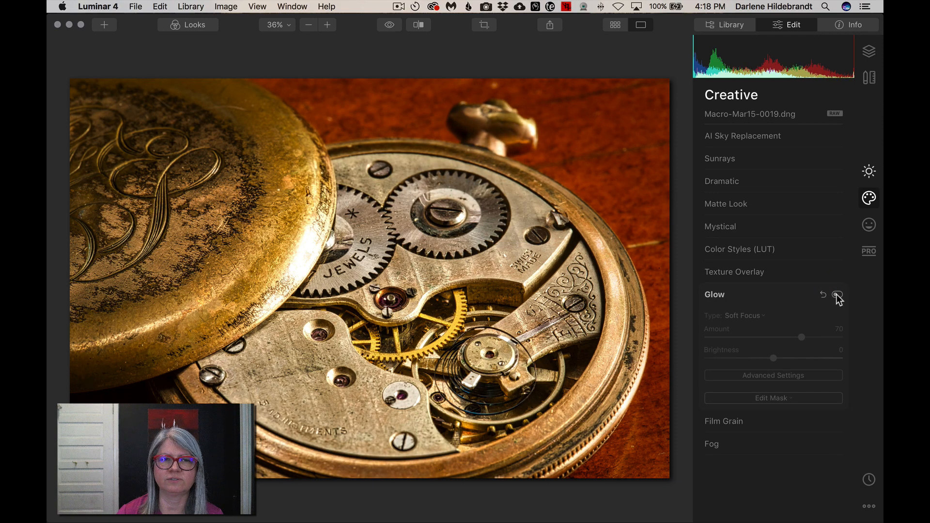
left_click(838, 295)
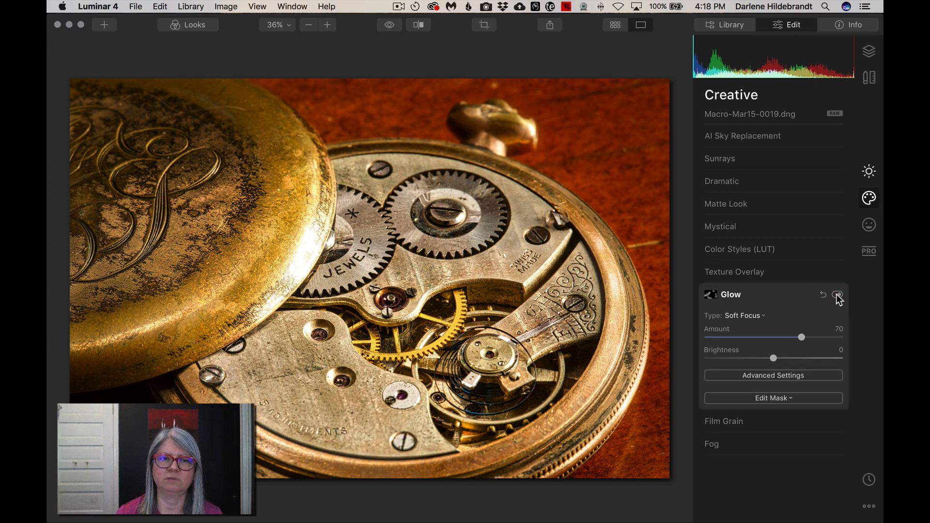
left_click(838, 296)
left_click(838, 296)
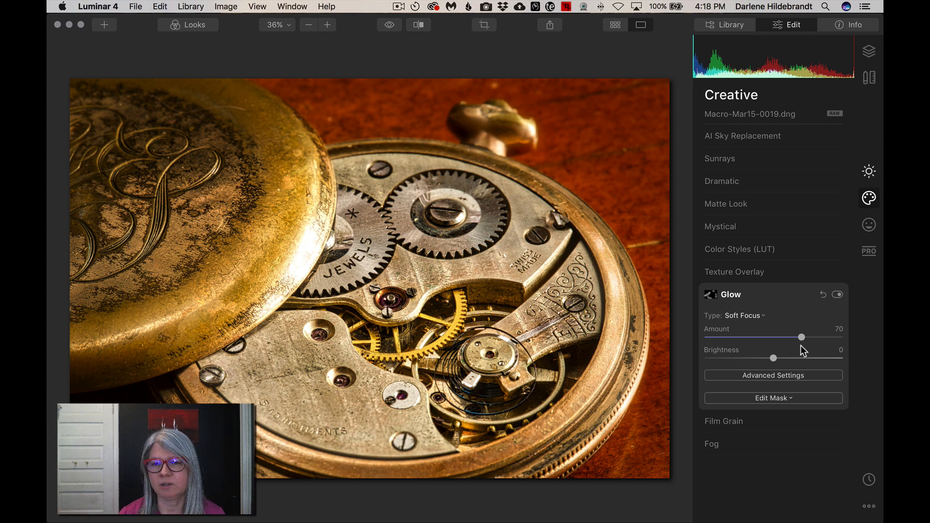
- Reopen the Glow brush mask and extend it over the blurred background and outer watch rim with Opacity 82% and Size 172
left_click(751, 397)
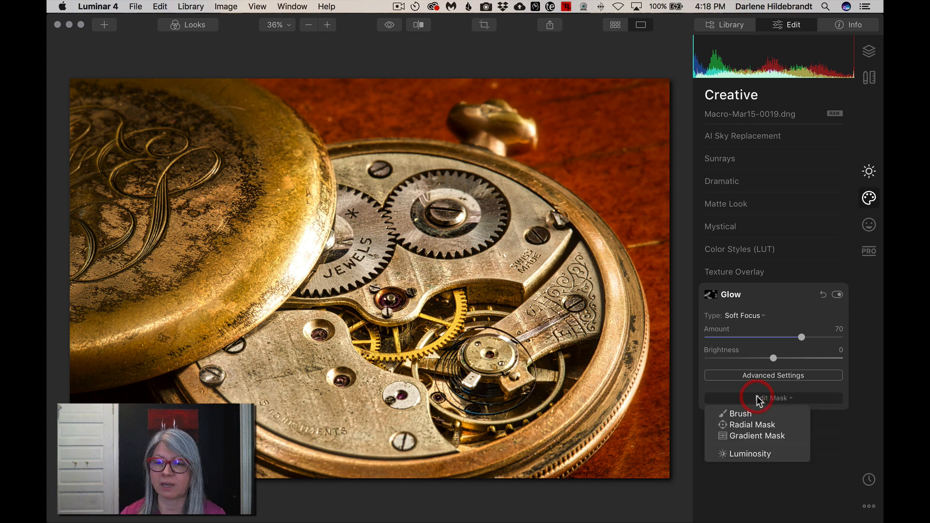
left_click(740, 414)
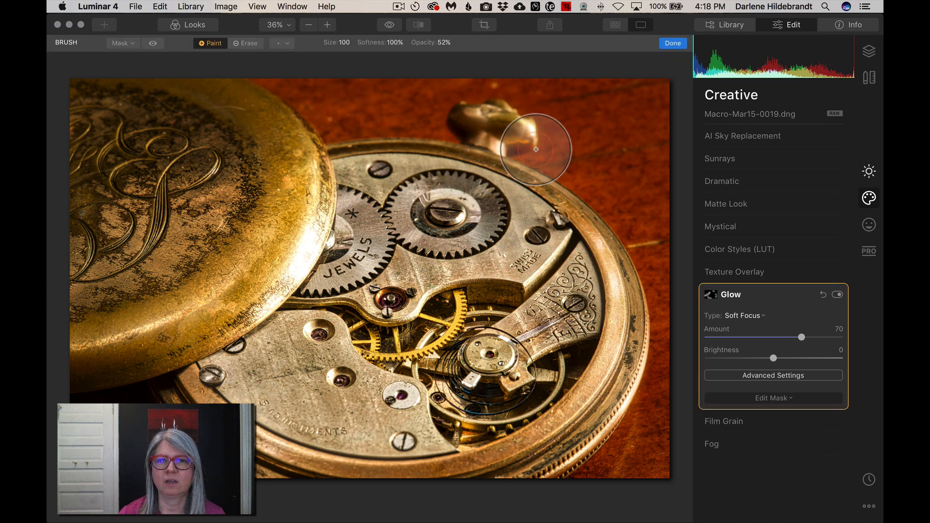
left_click(444, 44)
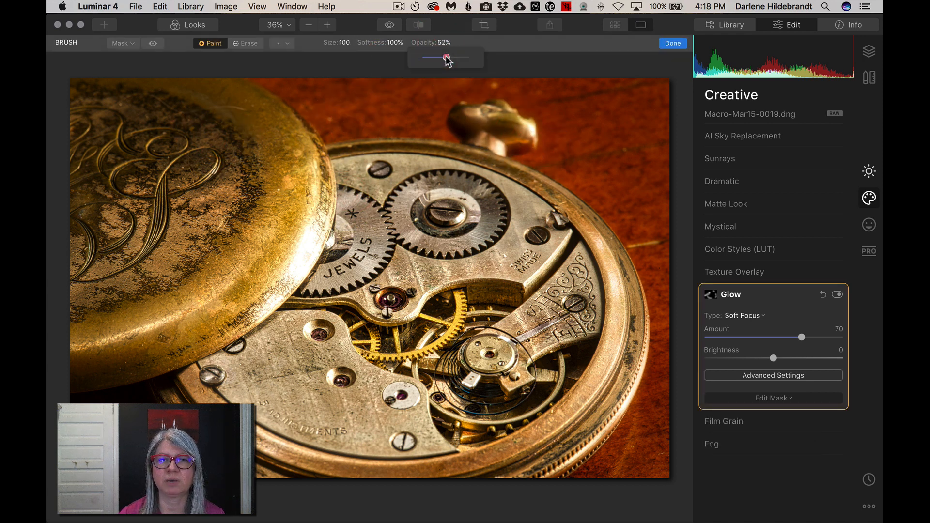
left_click_drag(445, 58, 460, 56)
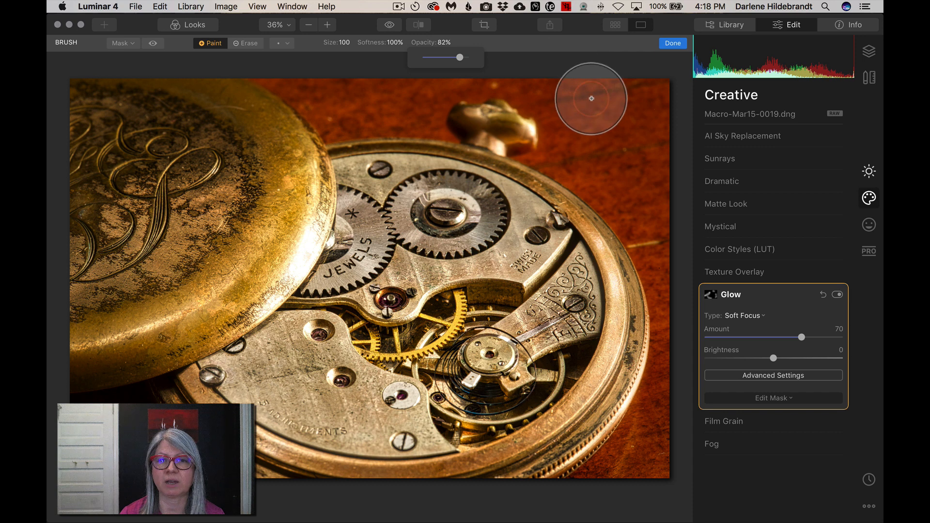
key("bracketright")
key("bracketright")
key("bracketright")
key("bracketright")
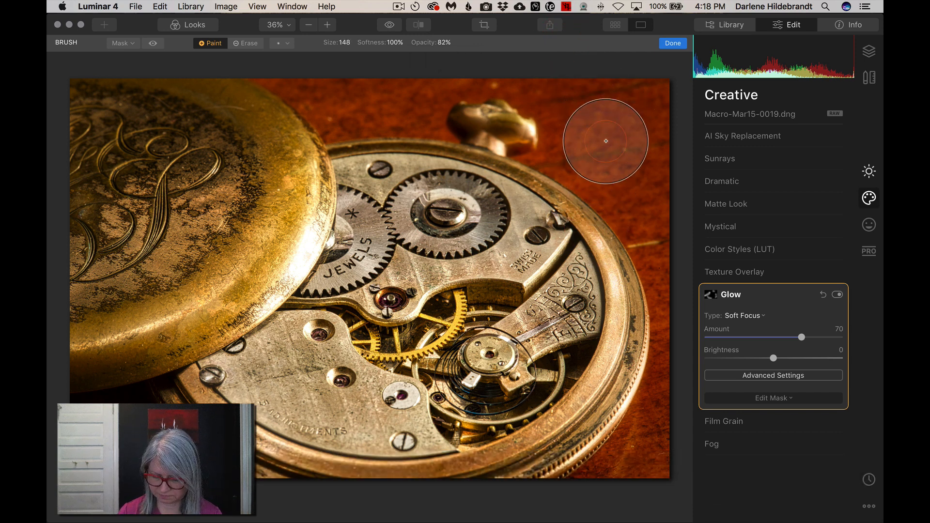
key("bracketright")
key("bracketright")
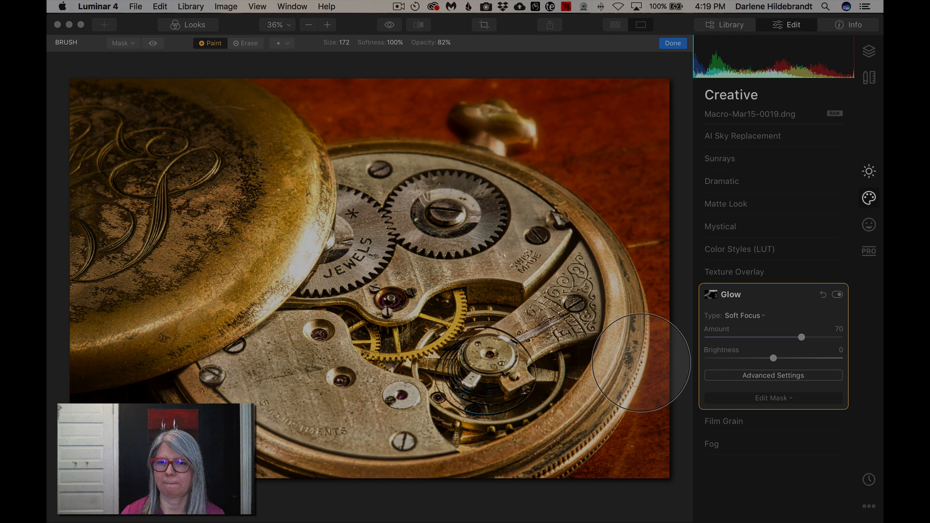
- Set the Glow Brightness to -24 and compare the photo with and without the masked effect
mouse_move(772, 359)
left_mouse_down()
mouse_move(738, 358)
mouse_move(789, 359)
mouse_move(757, 359)
left_mouse_up()
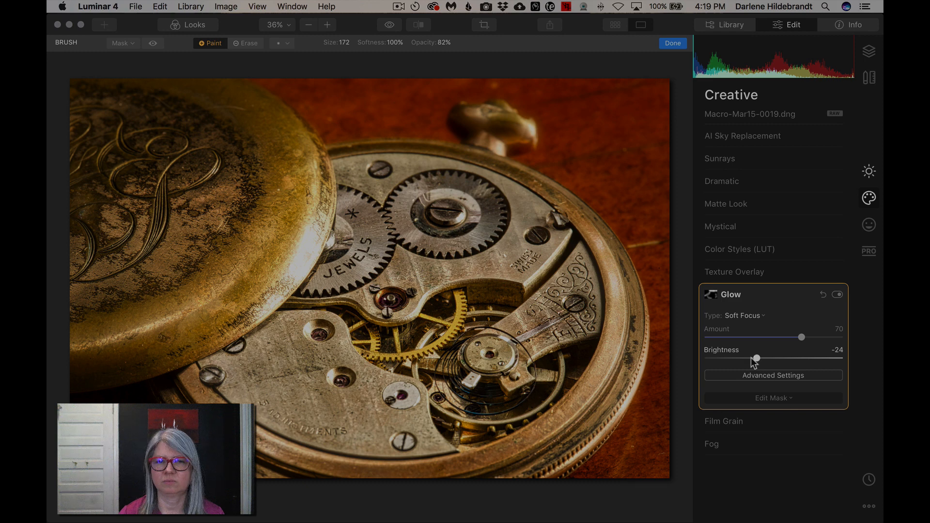
left_click(673, 42)
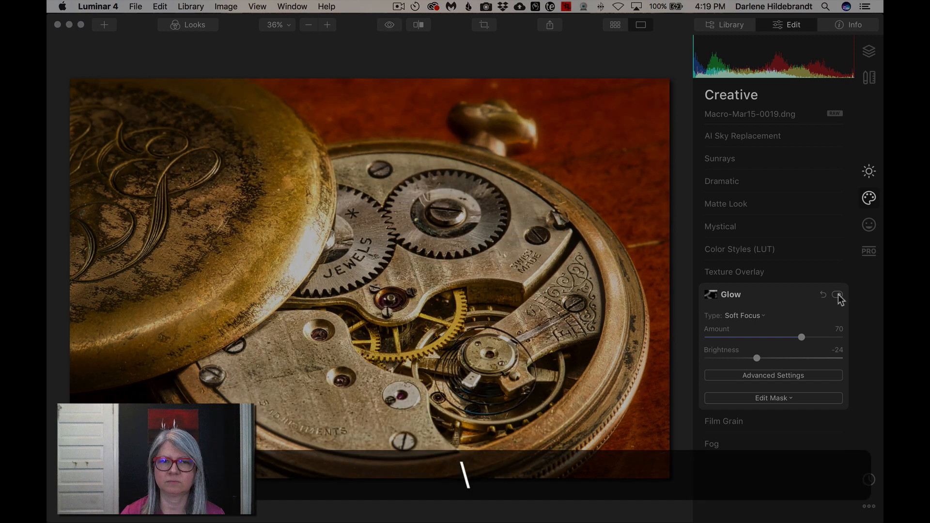
left_click(838, 295)
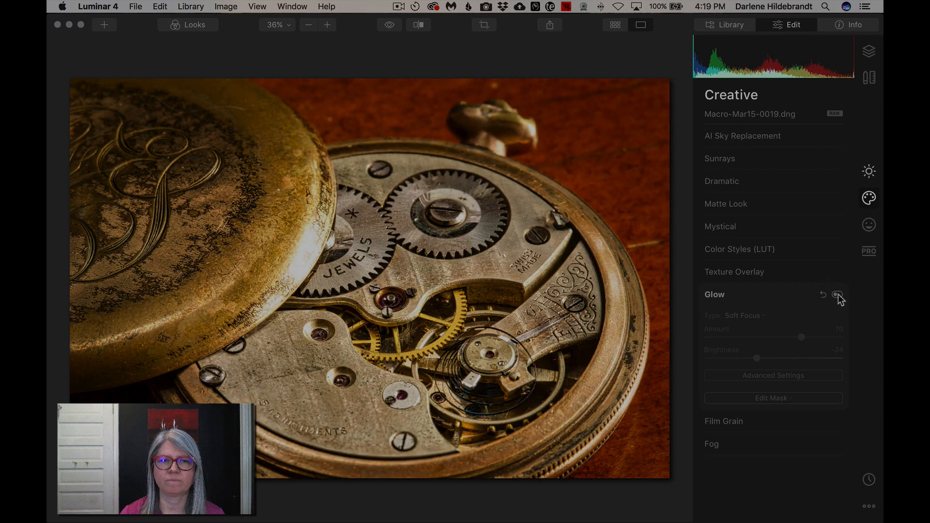
left_click(838, 295)
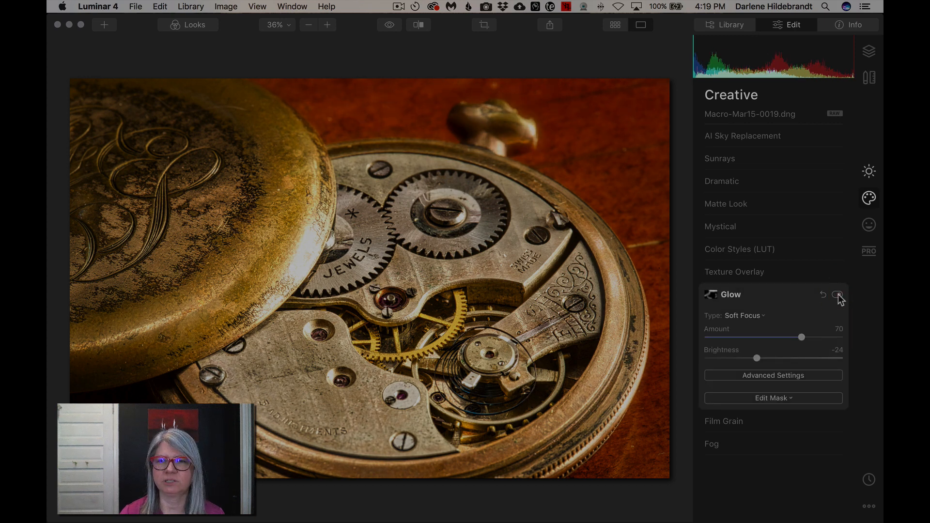
left_click(838, 296)
left_click(838, 295)
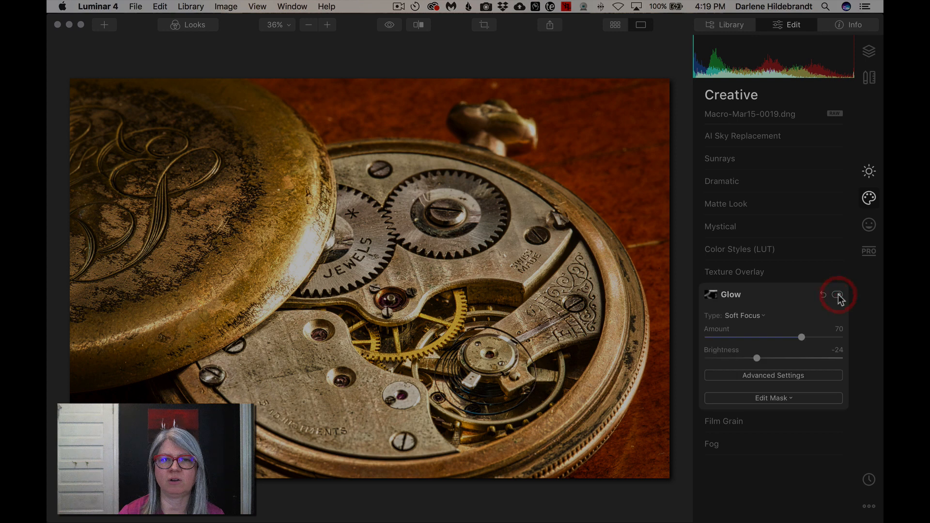